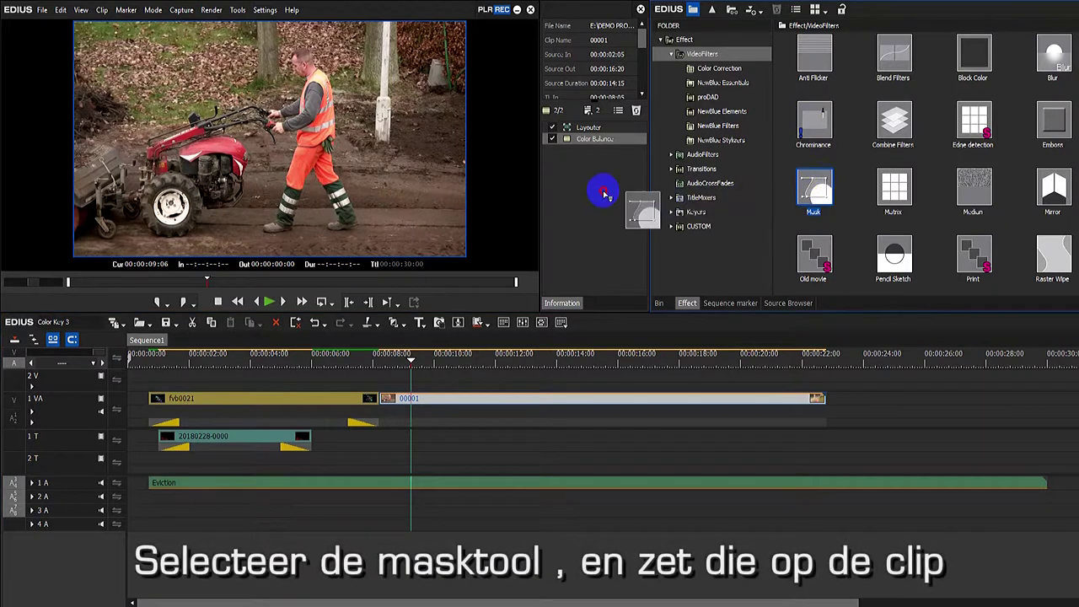
Open the clip's Mask filter and draw a rectangular mask around the worker from above his head to his shins.
double_click(582, 150)
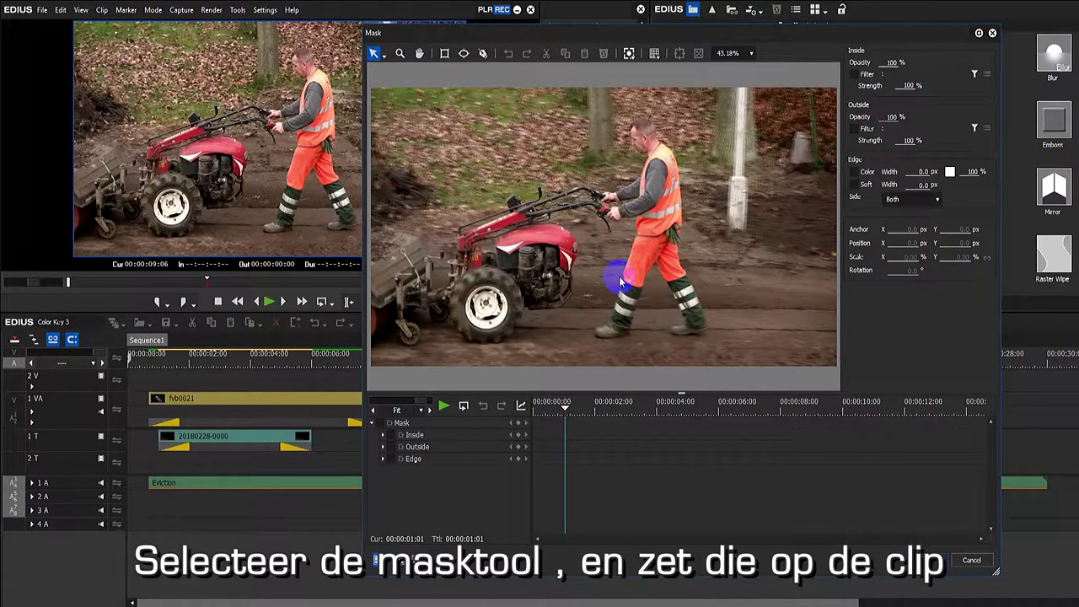
click(464, 53)
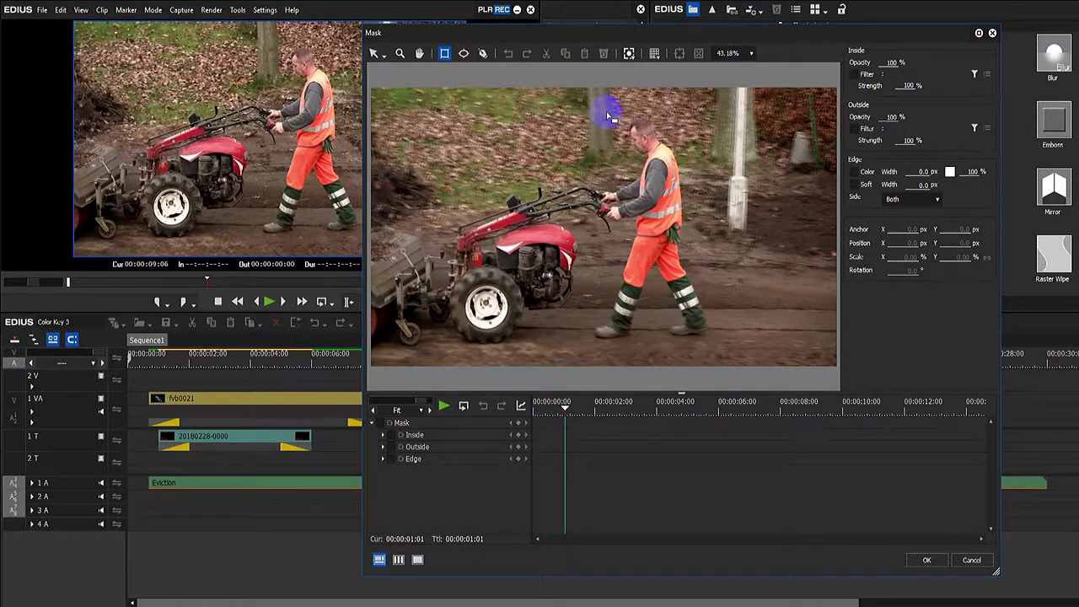
mouse_move(618, 147)
mouse_down()
mouse_move(684, 306)
mouse_move(711, 330)
mouse_move(708, 293)
mouse_move(706, 304)
mouse_up()
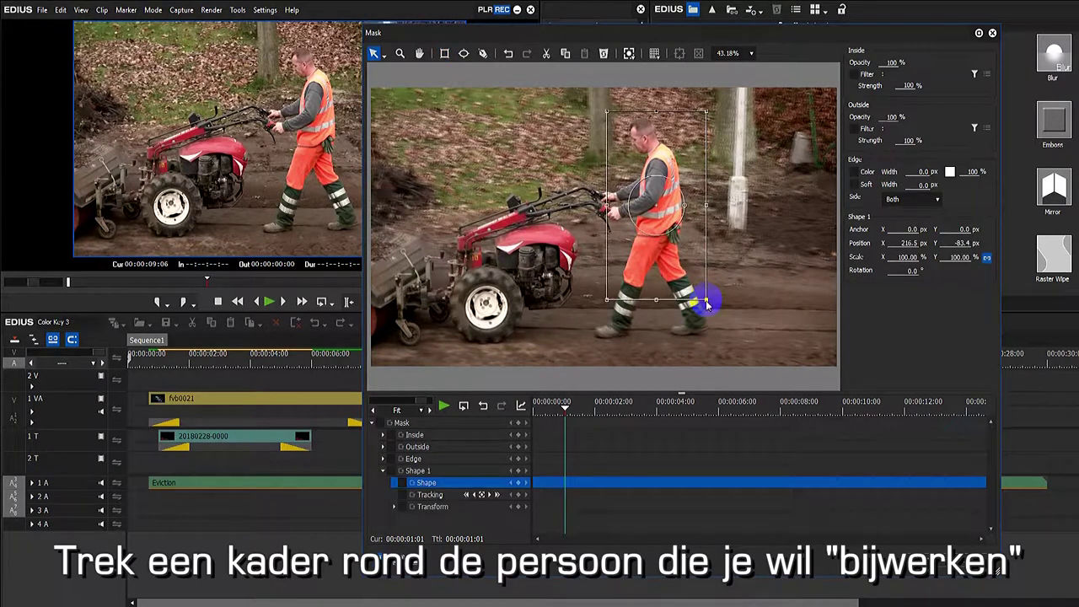
Reposition the mask over the worker at the start of the clip and enable keyframes for all Mask properties.
drag(560, 411, 534, 410)
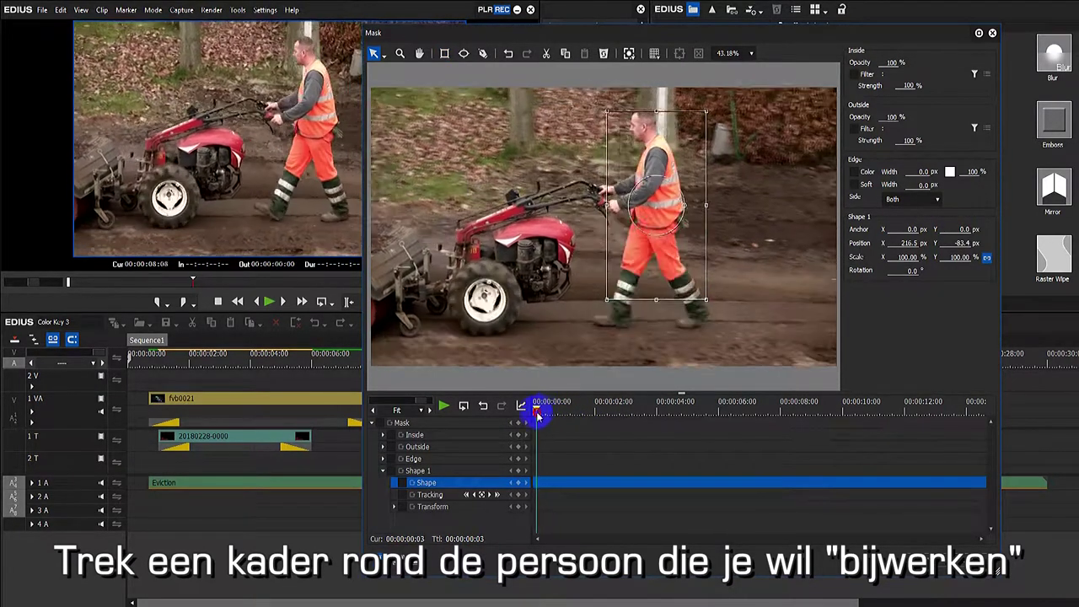
click(662, 224)
drag(662, 228, 660, 237)
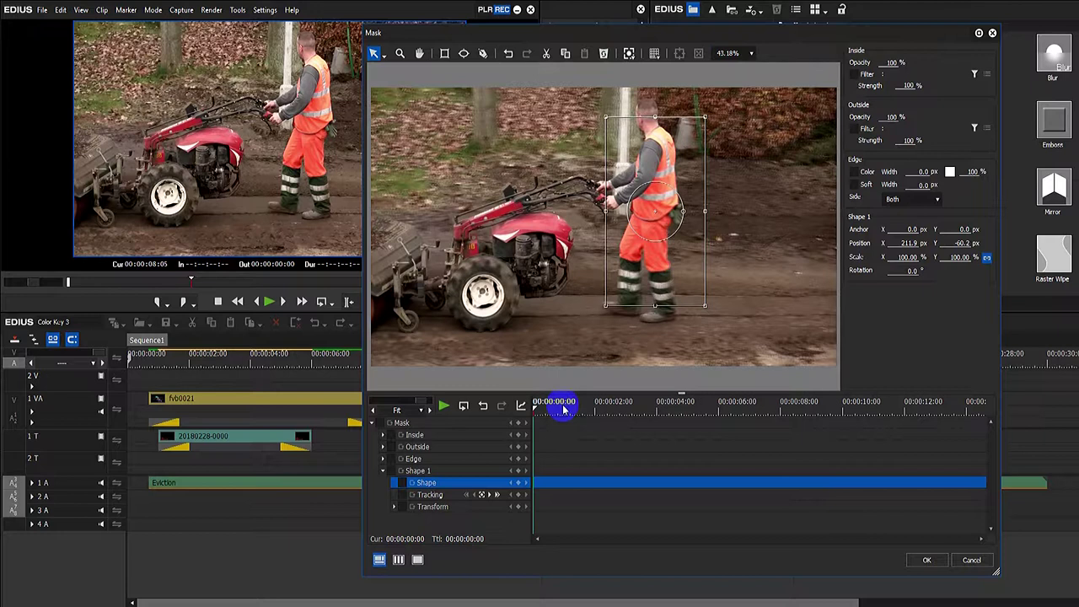
click(379, 423)
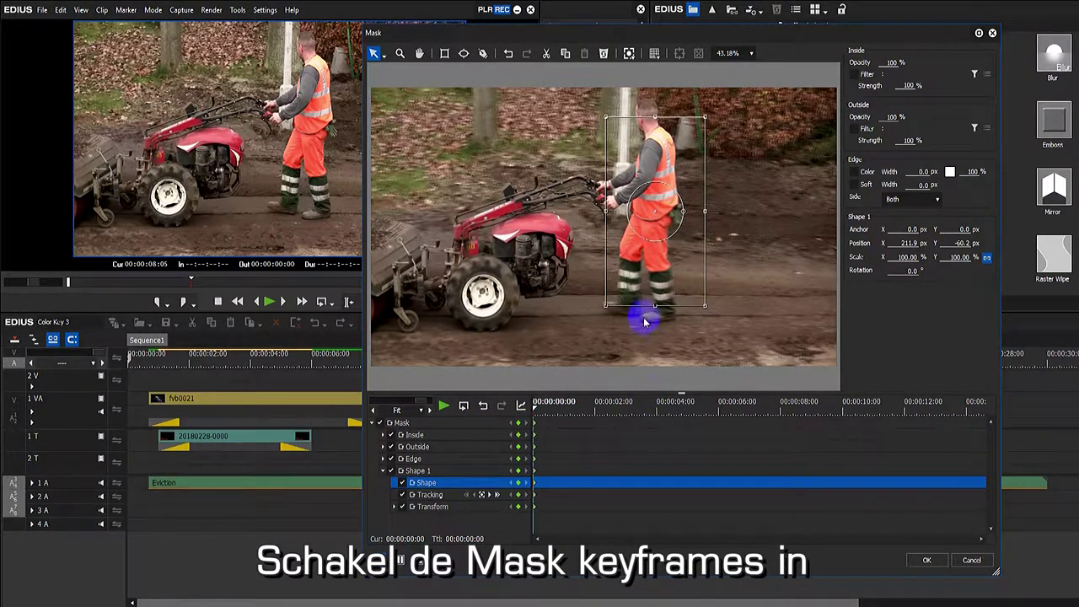
Add Mask keyframes at 00:00:00:21 and 00:00:01:13 with the frame kept in the same position.
click(559, 411)
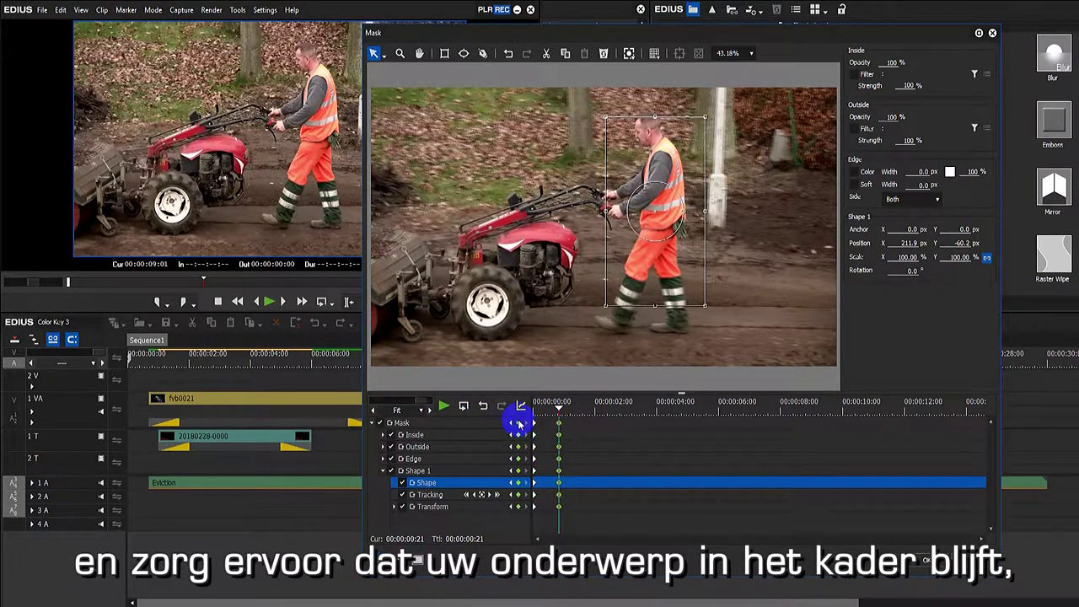
click(581, 410)
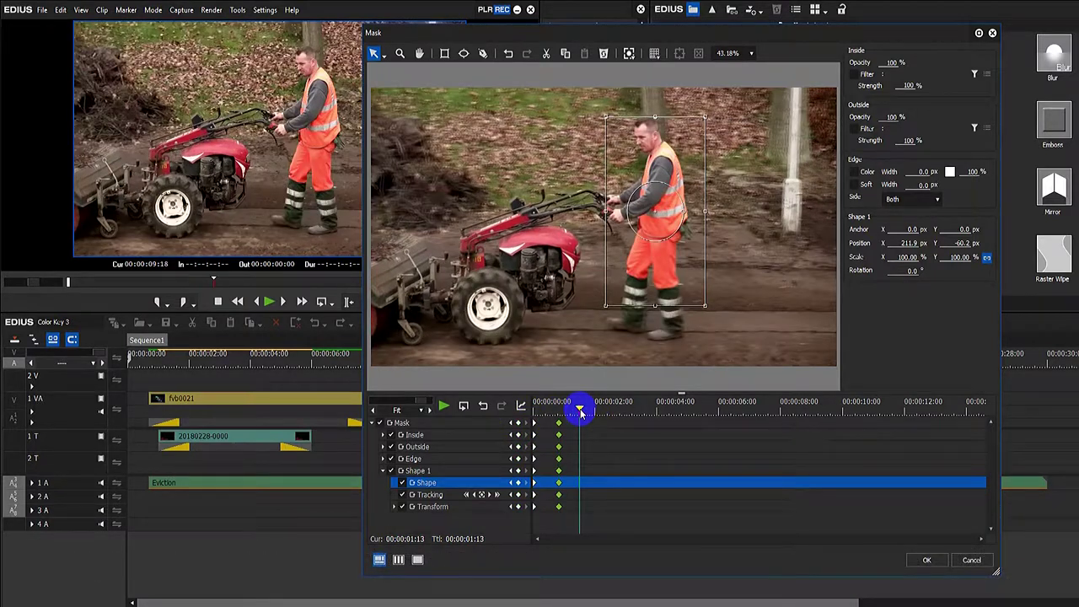
click(519, 422)
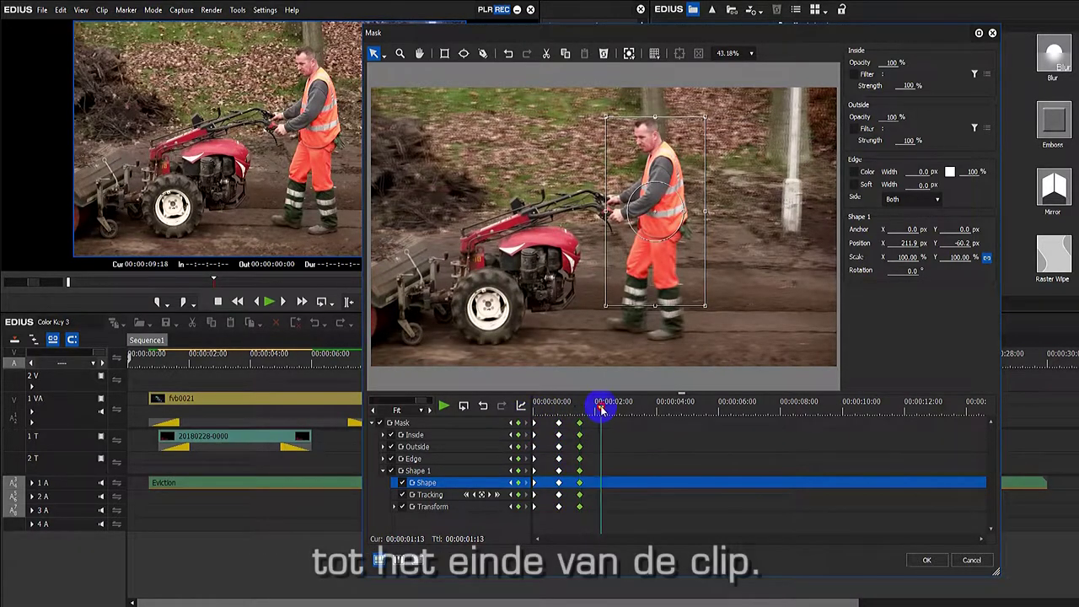
Shift the mask onto the worker at 00:00:02:05 and add a Mask keyframe at 00:00:02:20.
click(601, 410)
drag(637, 239, 669, 226)
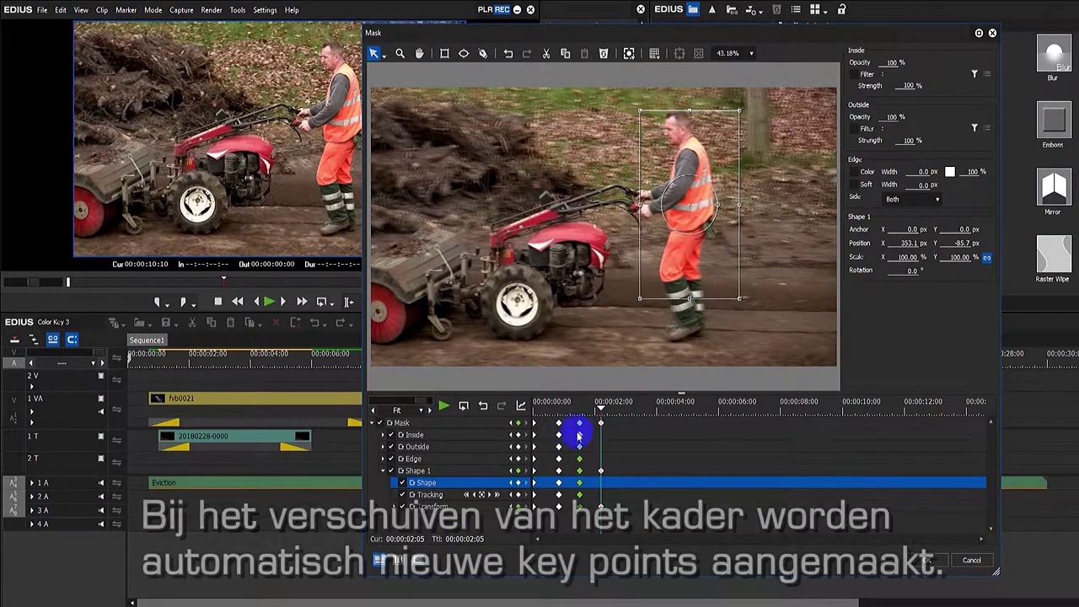
drag(618, 410, 620, 411)
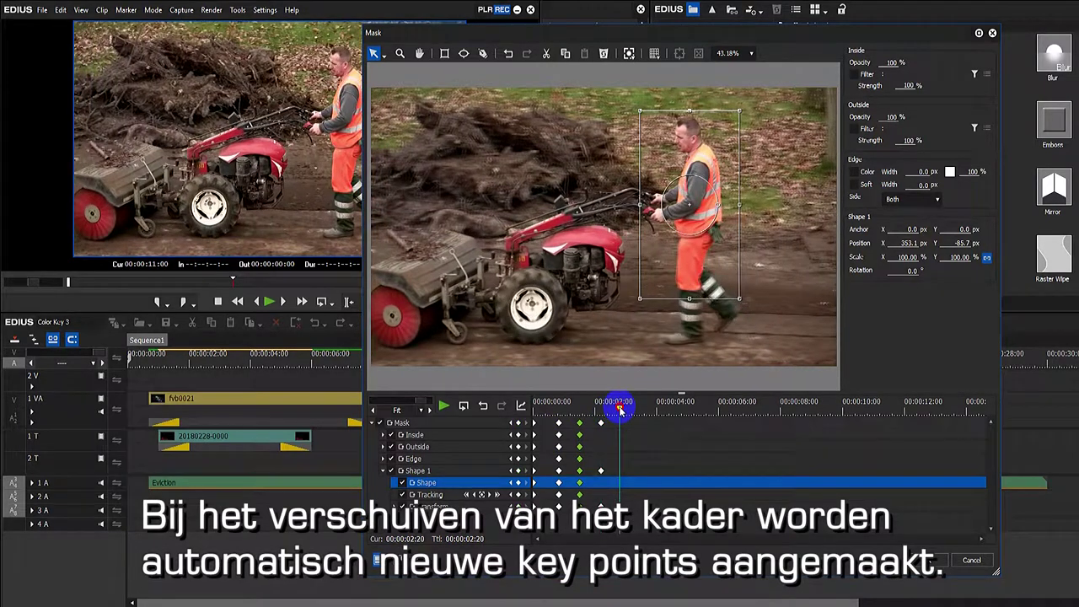
click(517, 422)
Reposition the mask over the worker at 00:00:03:14.
click(644, 413)
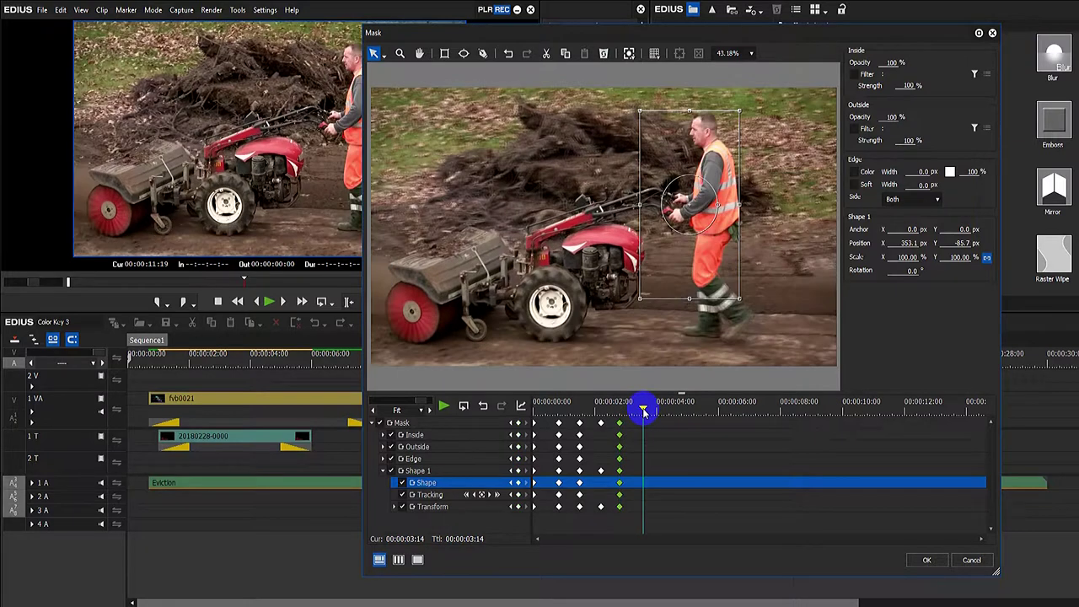
drag(719, 226, 748, 230)
click(517, 423)
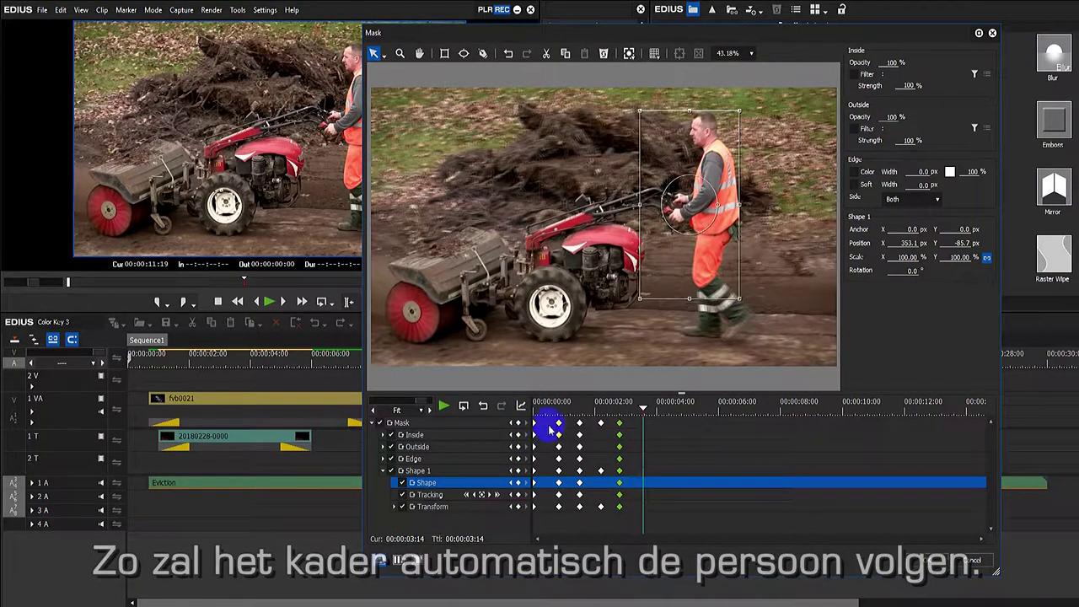
click(644, 412)
drag(679, 262, 697, 346)
Keep the mask on the worker by moving it at 00:00:04:06, about a second further on, and at 00:00:05:20.
click(667, 419)
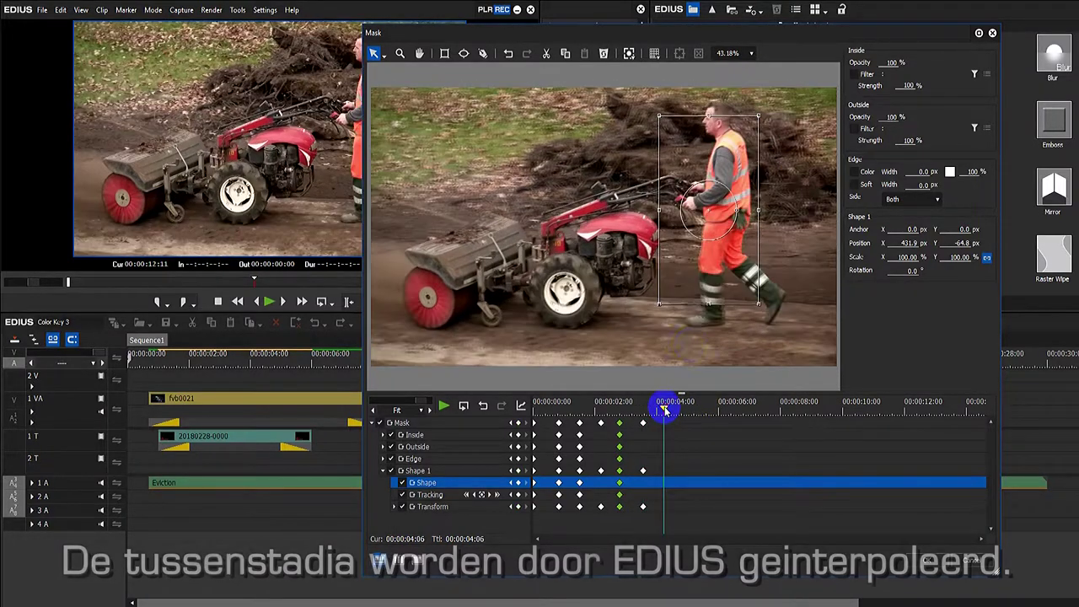
drag(706, 270, 745, 280)
click(689, 403)
click(714, 411)
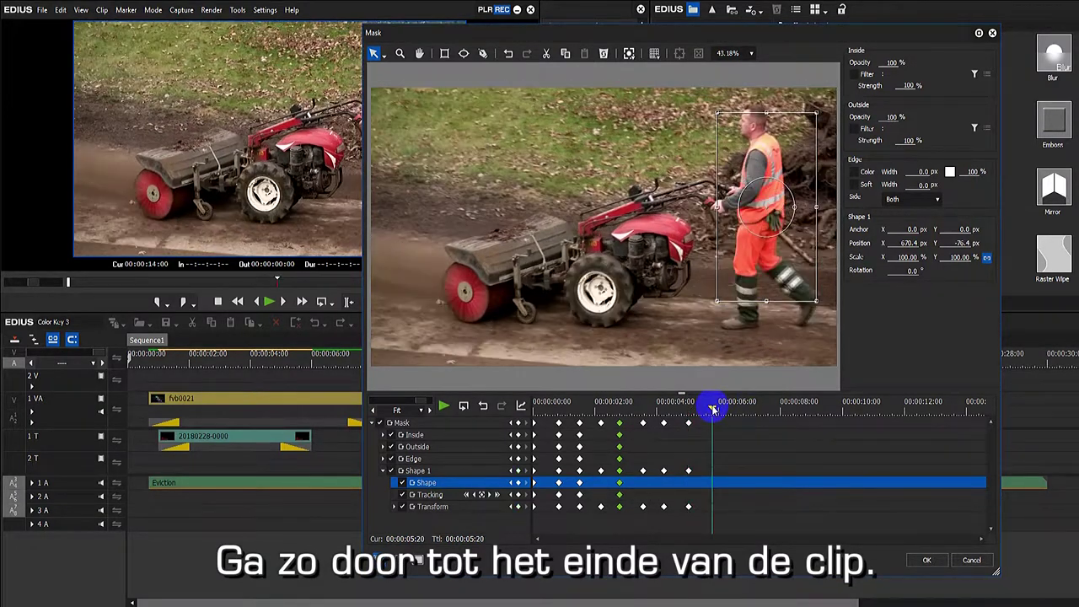
drag(735, 250, 738, 247)
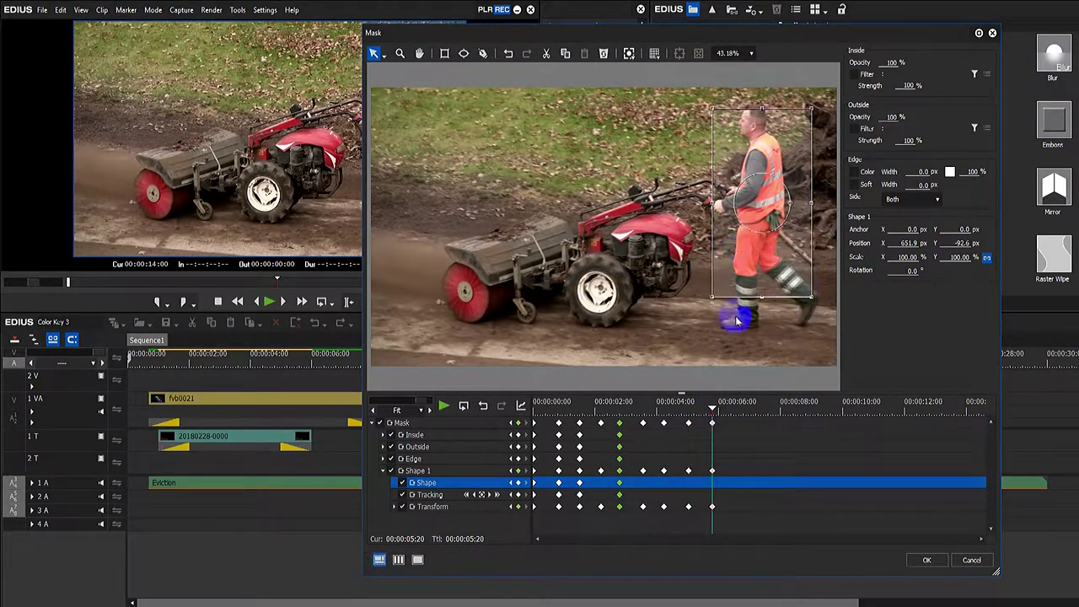
Add a Mask keyframe at 00:00:06:16 and adjust the mask position on the worker at 00:00:07:12.
click(738, 409)
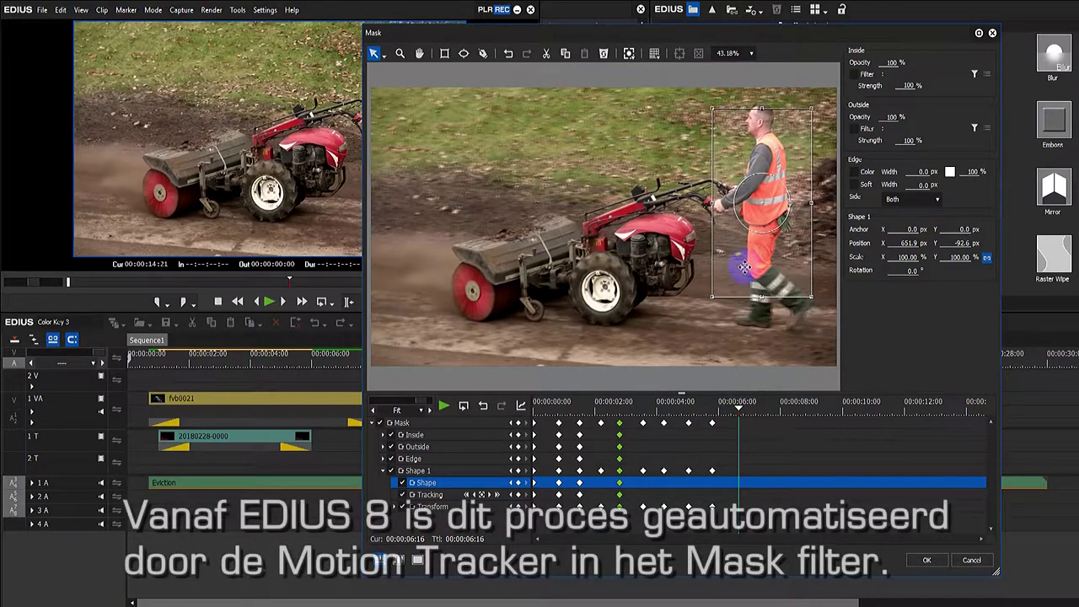
click(521, 422)
drag(737, 409, 764, 406)
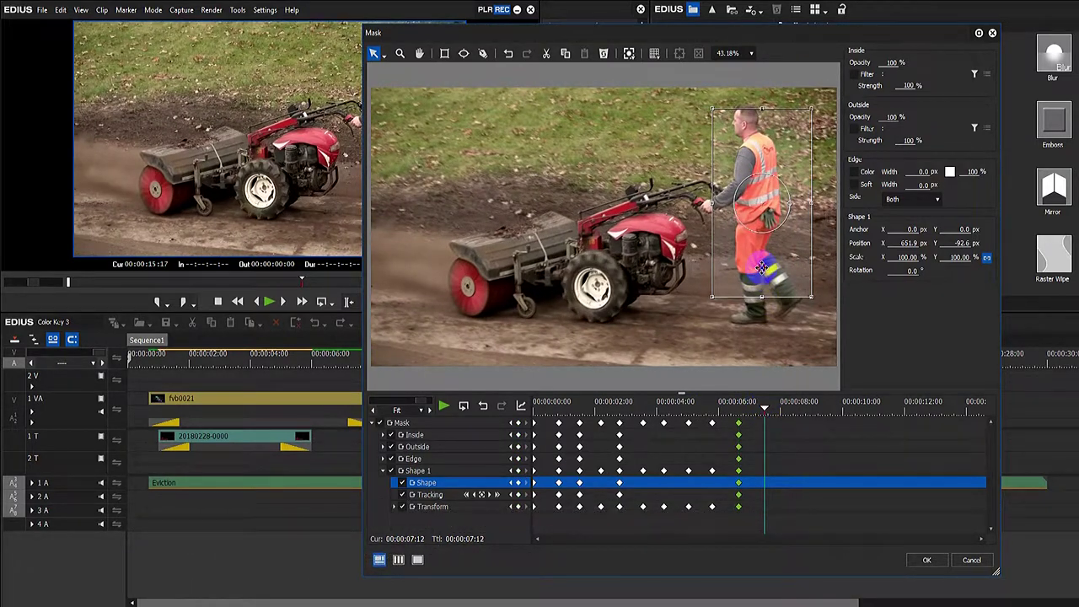
drag(762, 268, 760, 271)
Reposition the mask over the worker at 00:00:08:06 and 00:00:09:01.
click(789, 411)
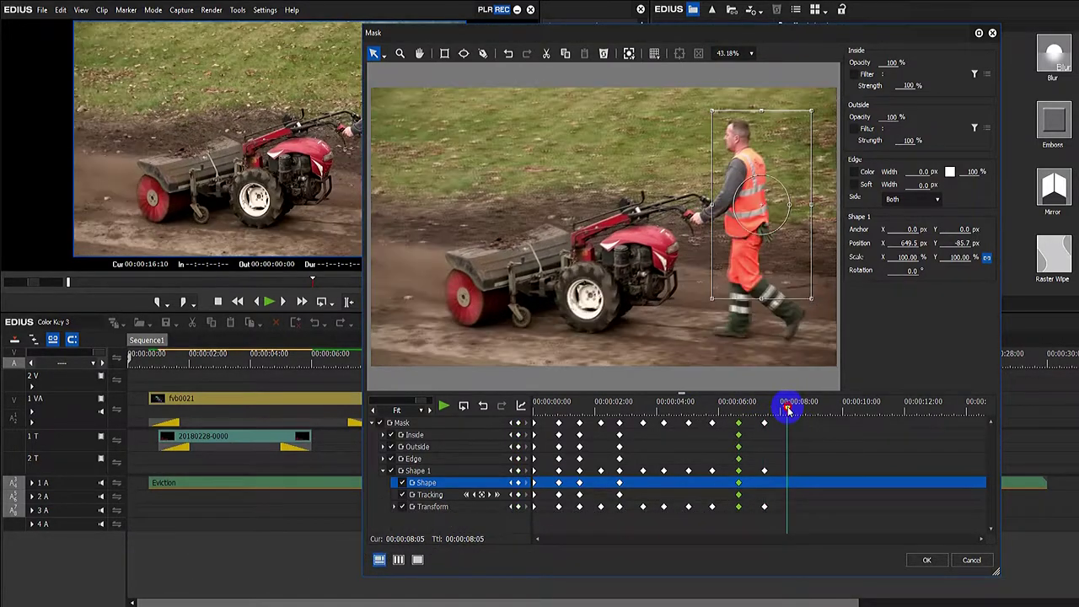
click(780, 305)
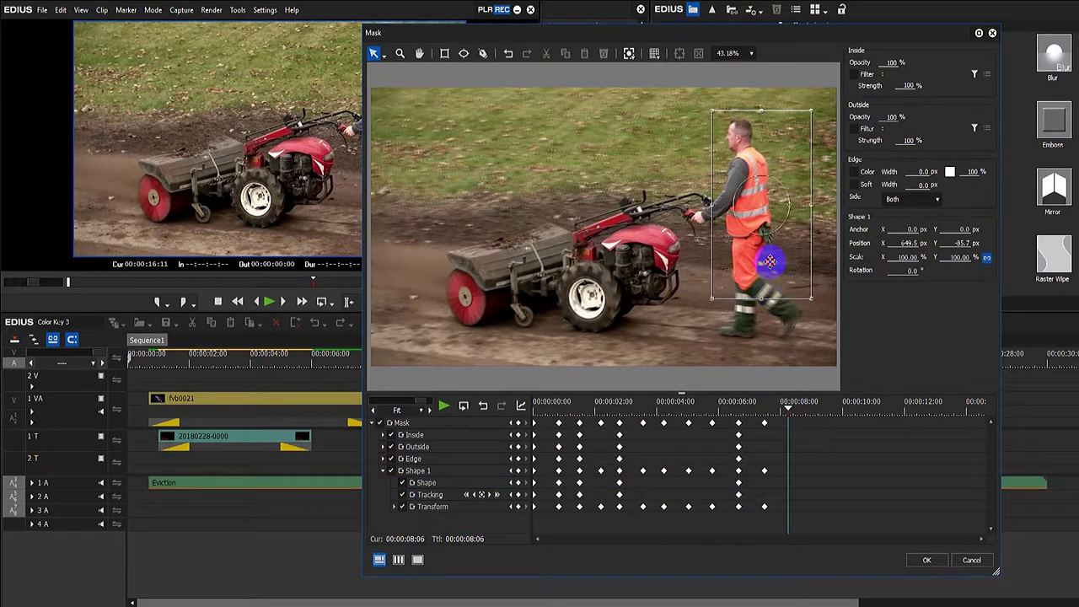
drag(766, 260, 754, 253)
click(814, 407)
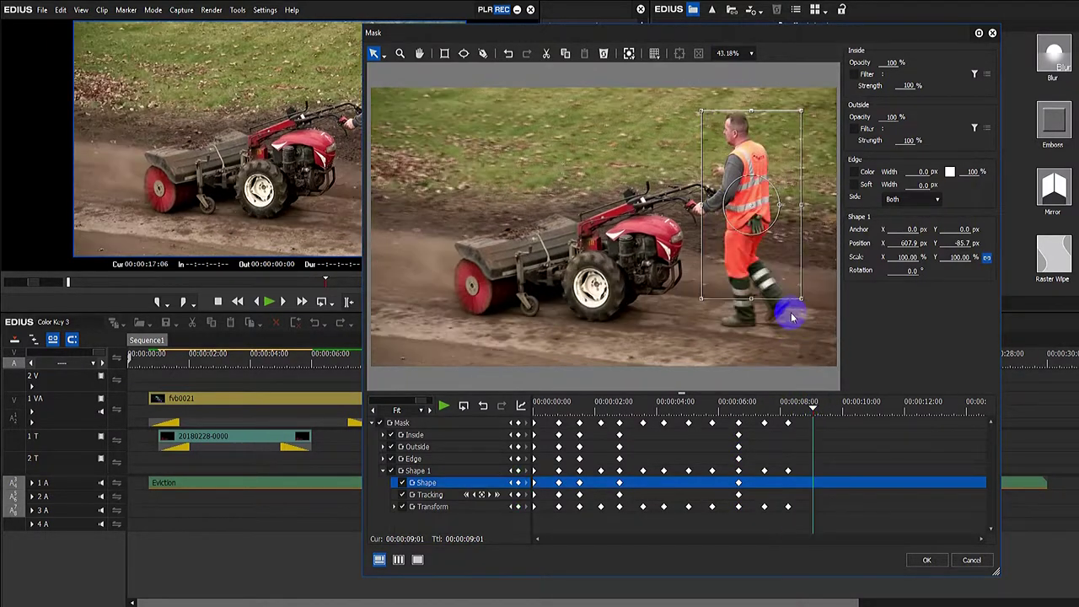
click(766, 260)
click(850, 367)
drag(771, 270, 746, 287)
Continue repositioning the mask over the worker at regular intervals up to 00:00:13:24 at the end of the clip.
click(835, 410)
click(875, 386)
click(860, 411)
click(876, 401)
click(884, 411)
click(860, 345)
click(904, 411)
click(880, 346)
click(931, 411)
click(948, 413)
click(964, 411)
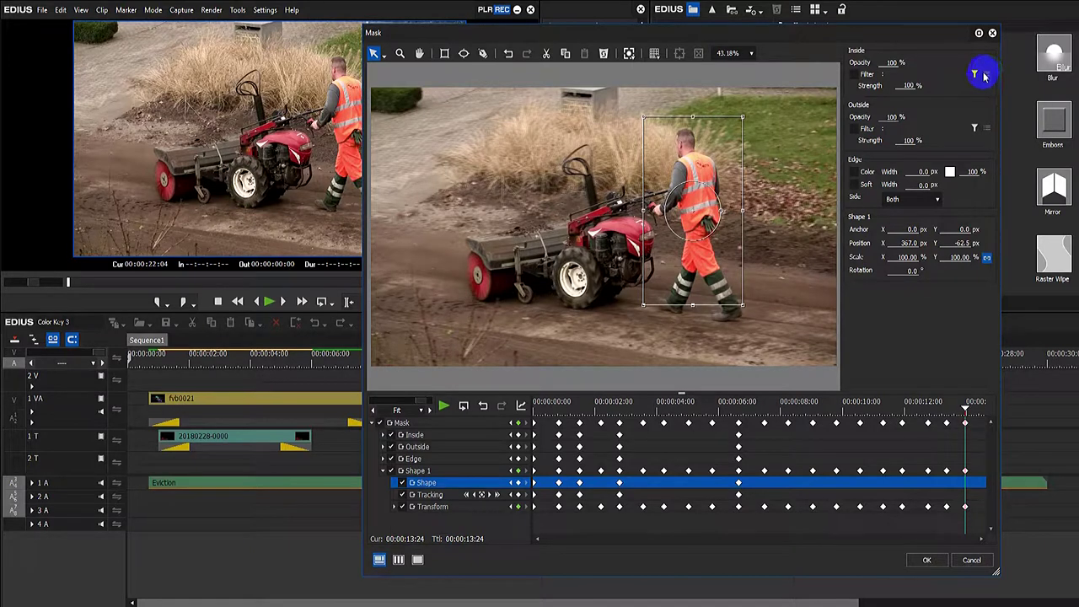
Enable the filter for the inside of the mask and choose Chrominance from the video filters.
click(860, 75)
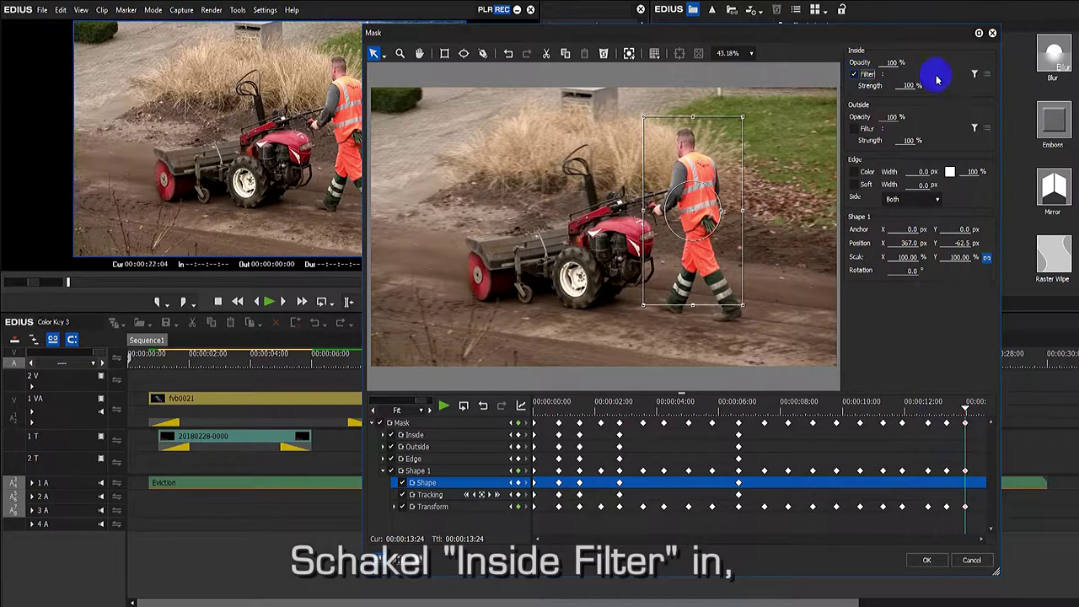
click(976, 74)
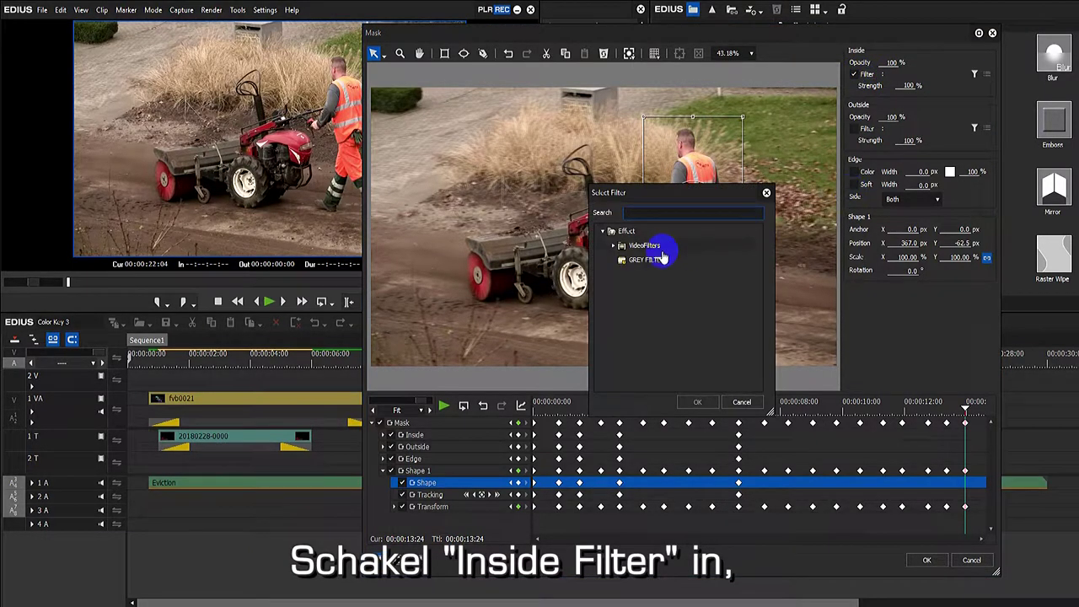
double_click(614, 249)
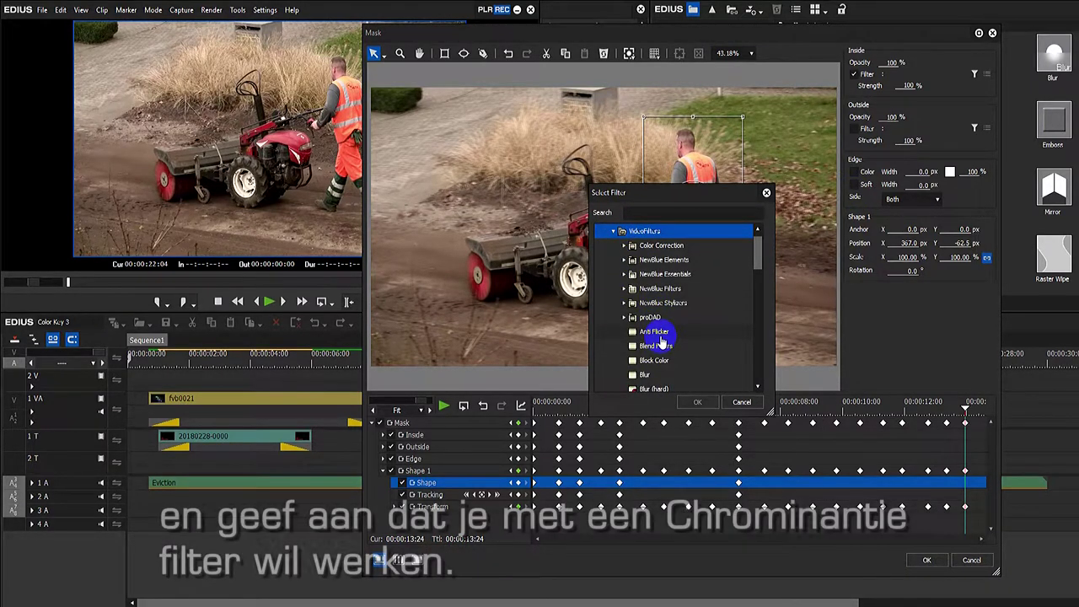
scroll(662, 297, down, 4)
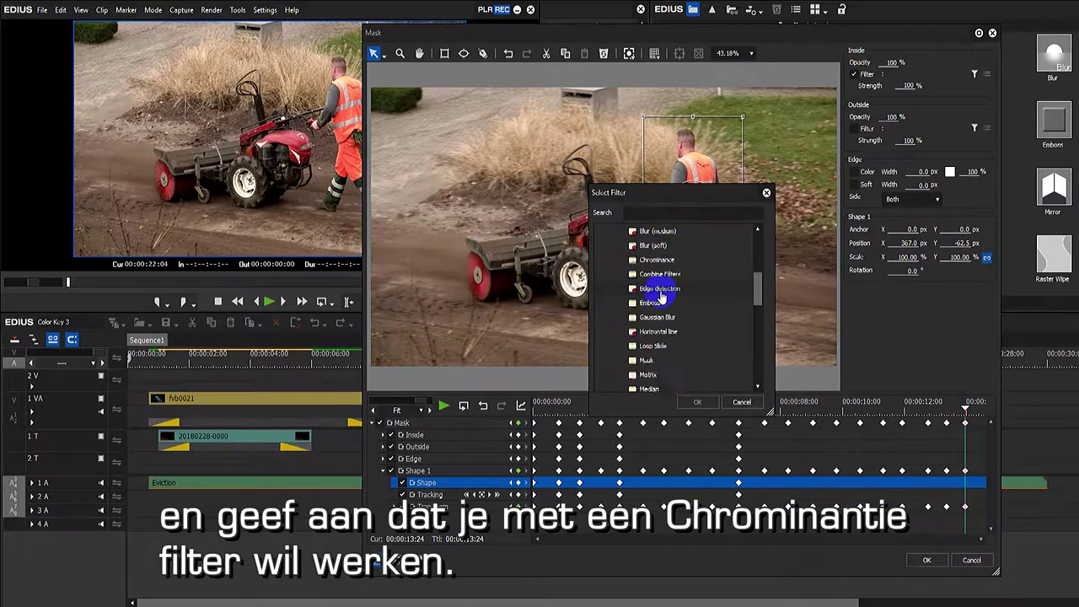
click(659, 261)
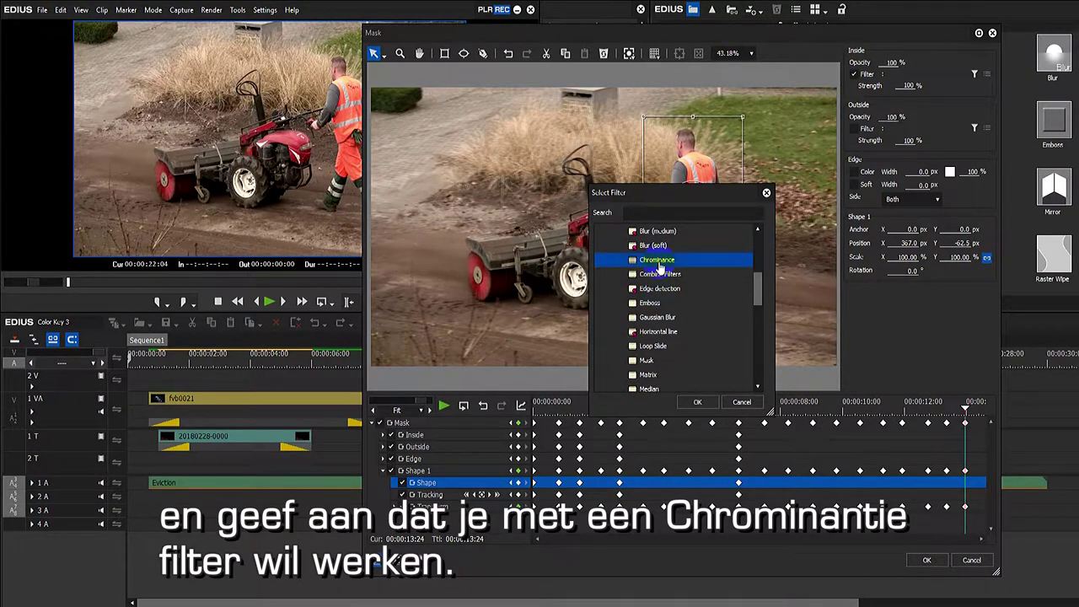
click(700, 403)
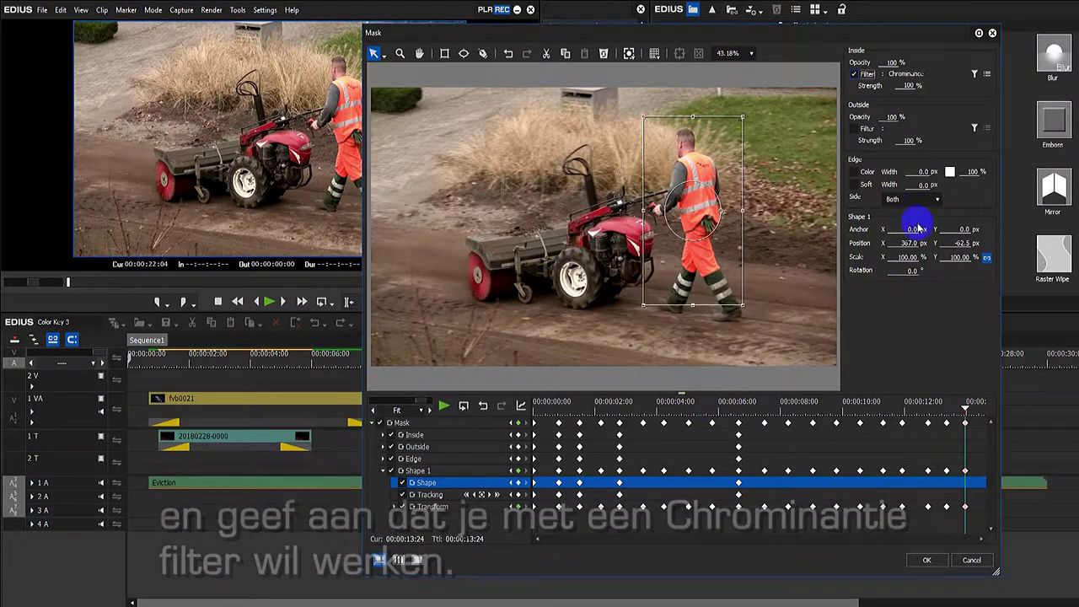
Sample the worker's orange uniform as the Chrominance key color, enable Show Key, and uncover the preview of the masked area.
click(988, 75)
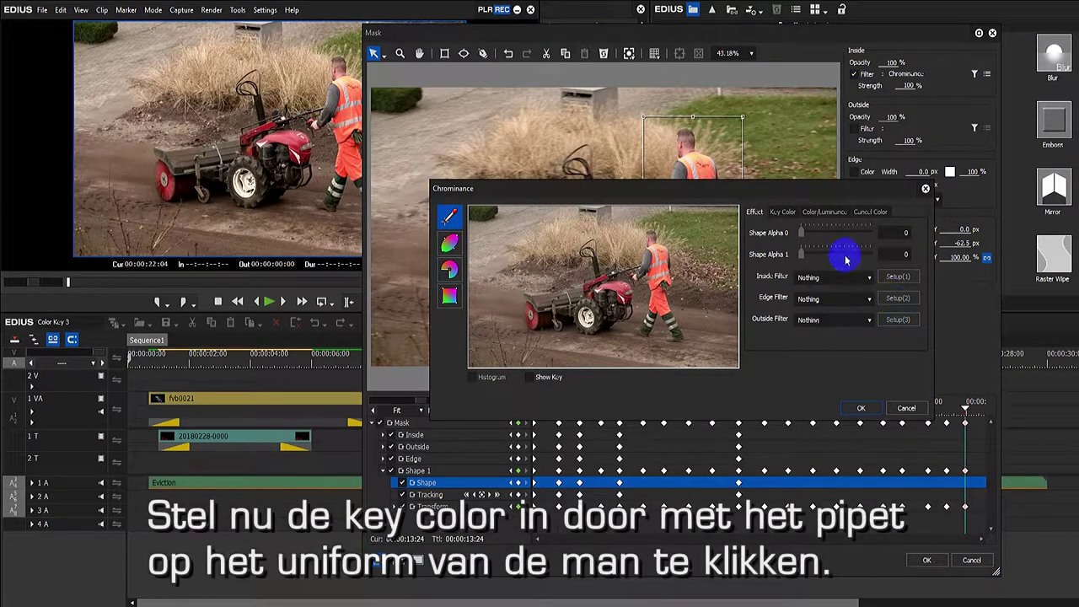
click(783, 212)
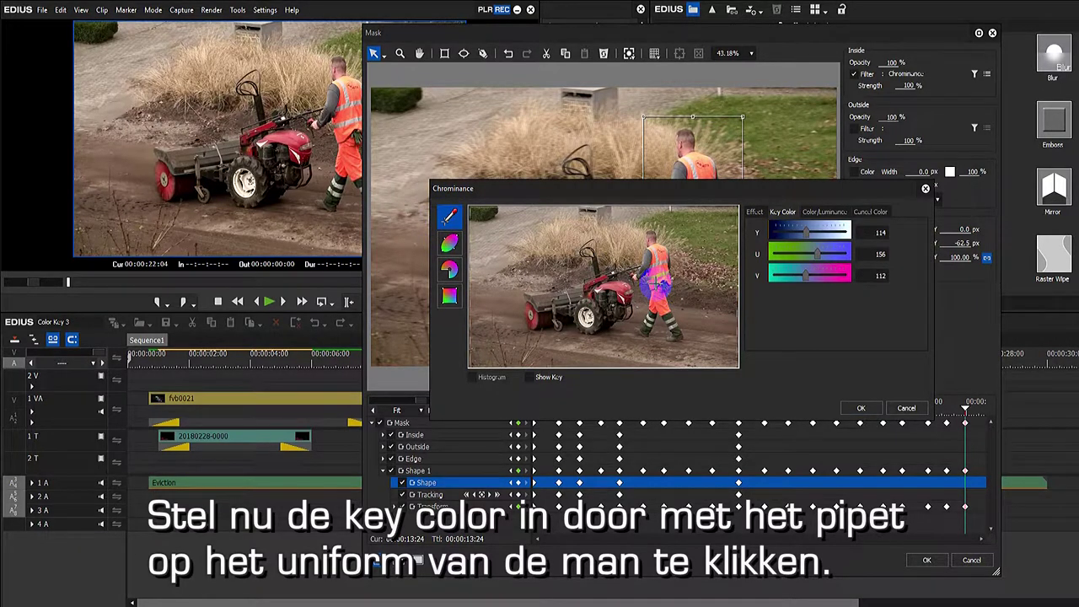
click(660, 268)
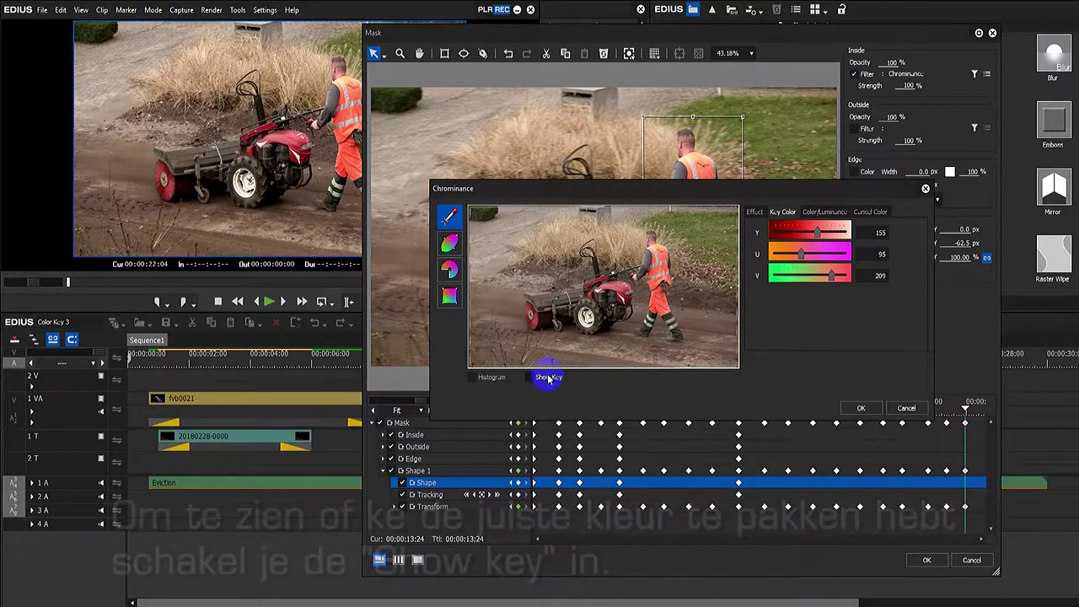
click(530, 377)
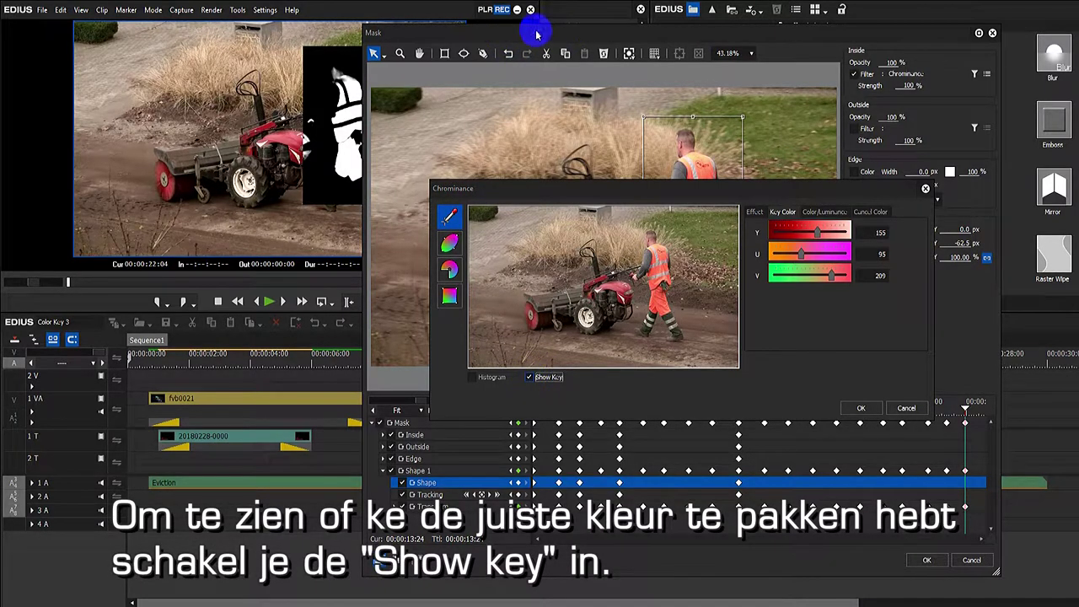
click(863, 409)
drag(545, 32, 603, 30)
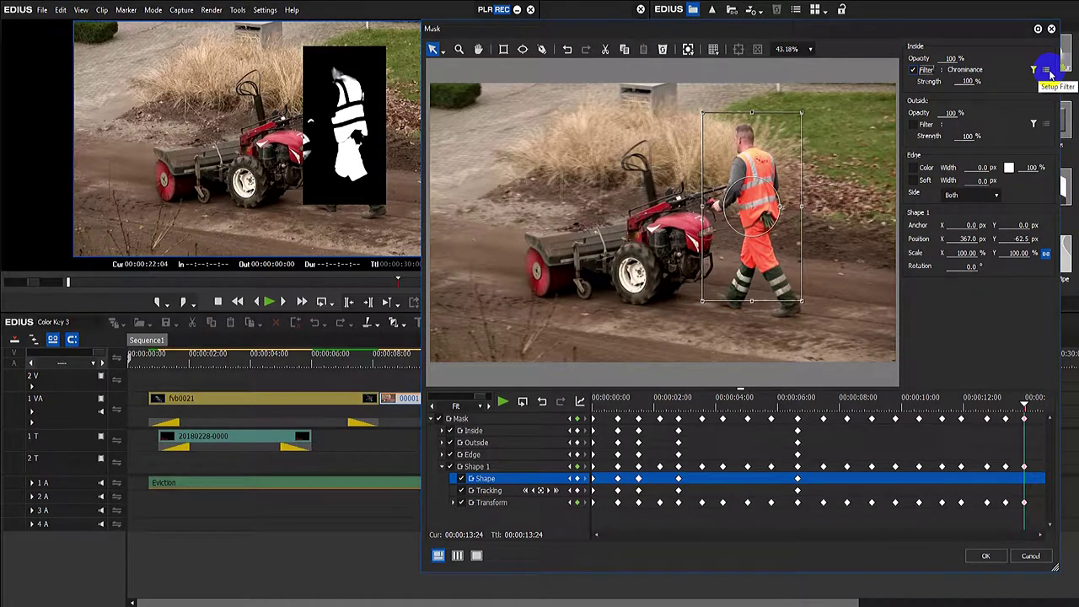
Choose Color Balance as the Chrominance filter's inside filter and disable Show Key.
click(1047, 71)
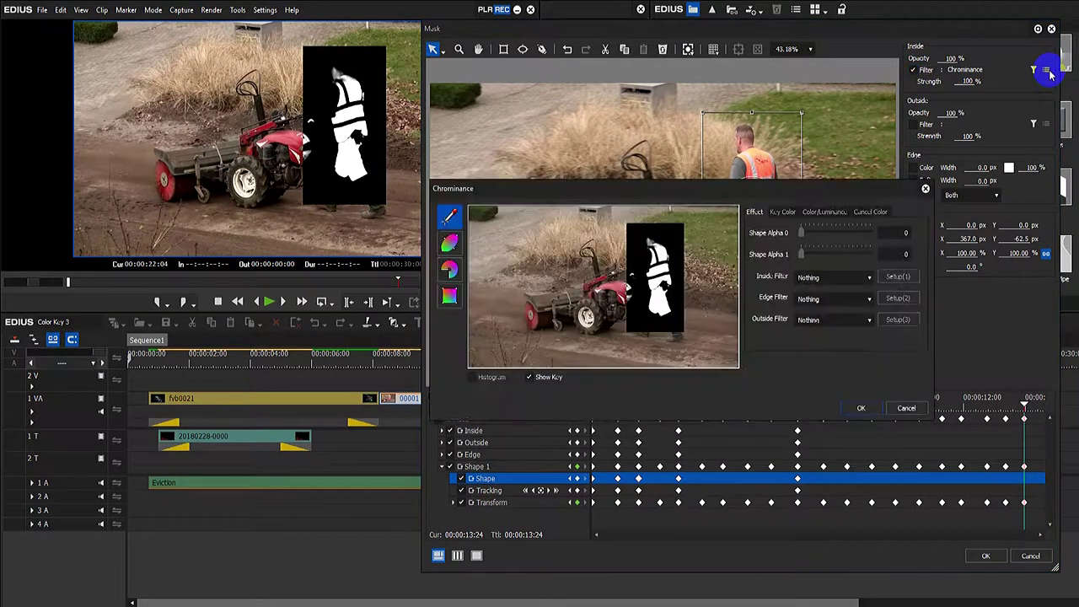
click(847, 278)
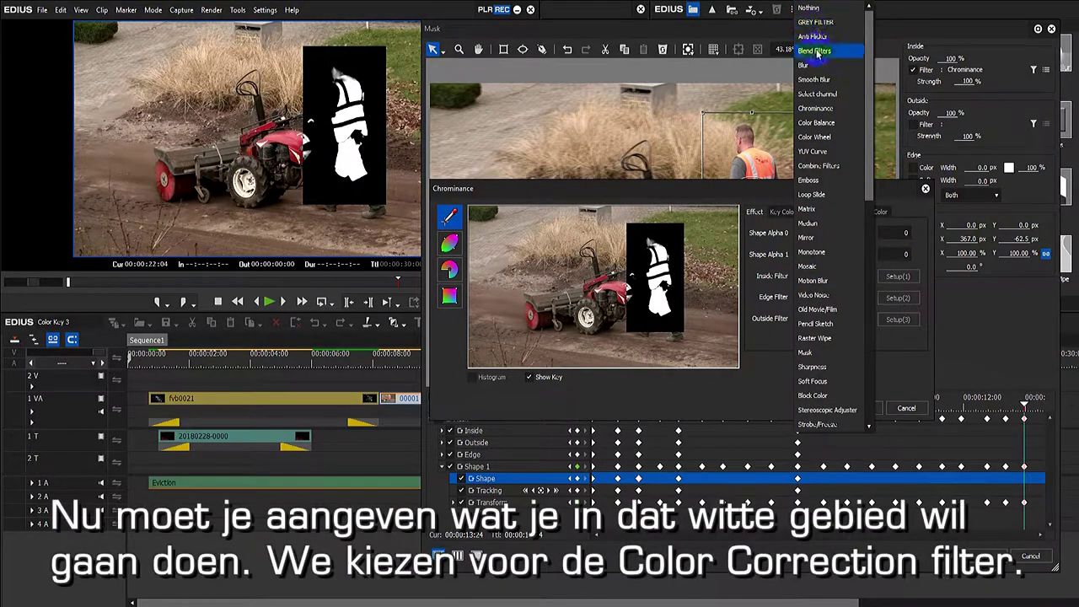
click(817, 123)
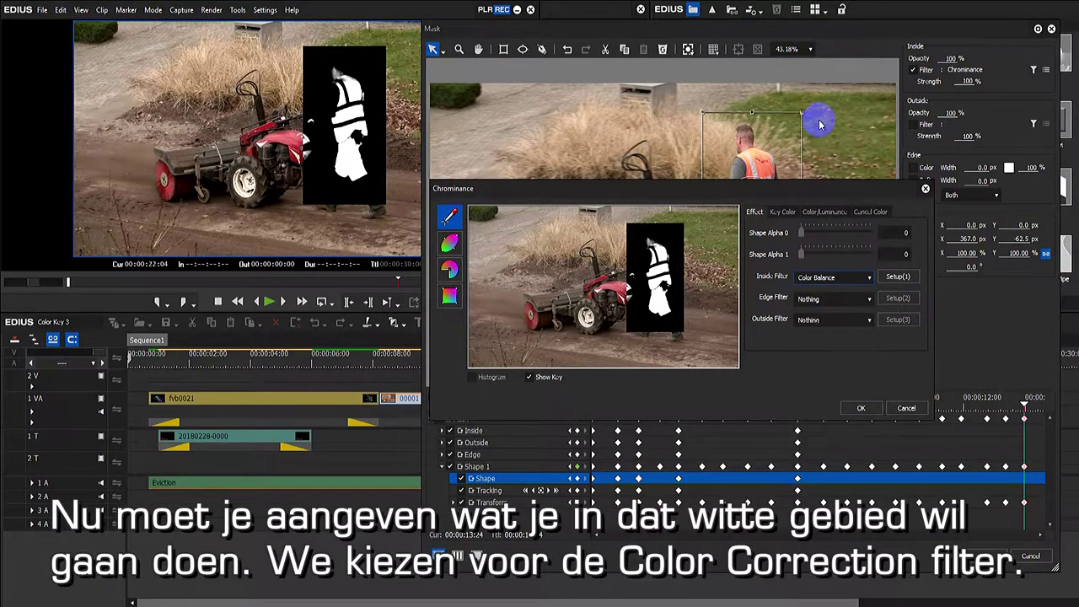
click(900, 278)
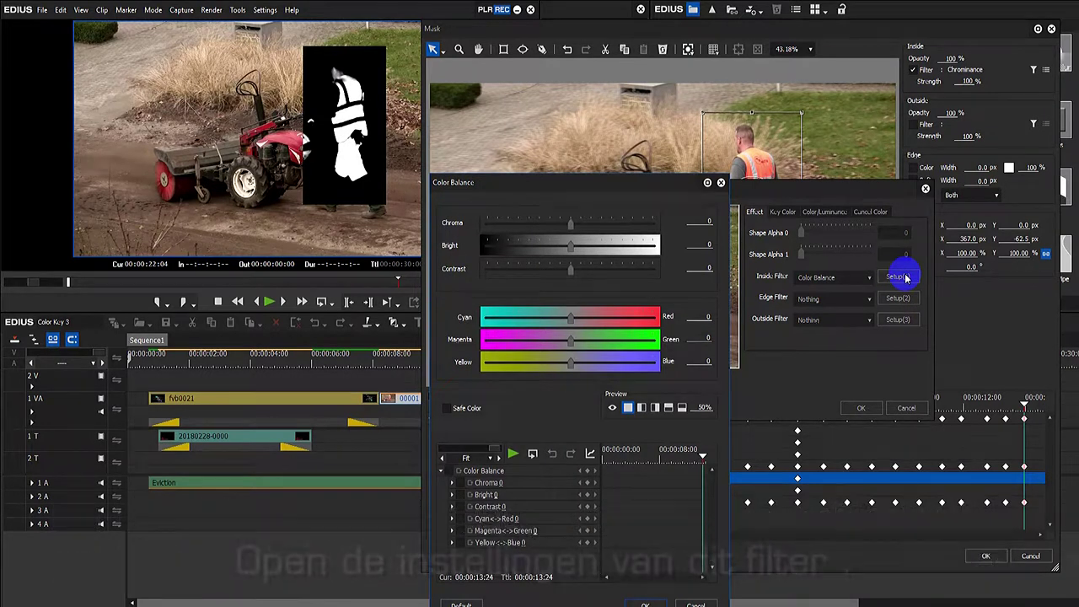
click(721, 182)
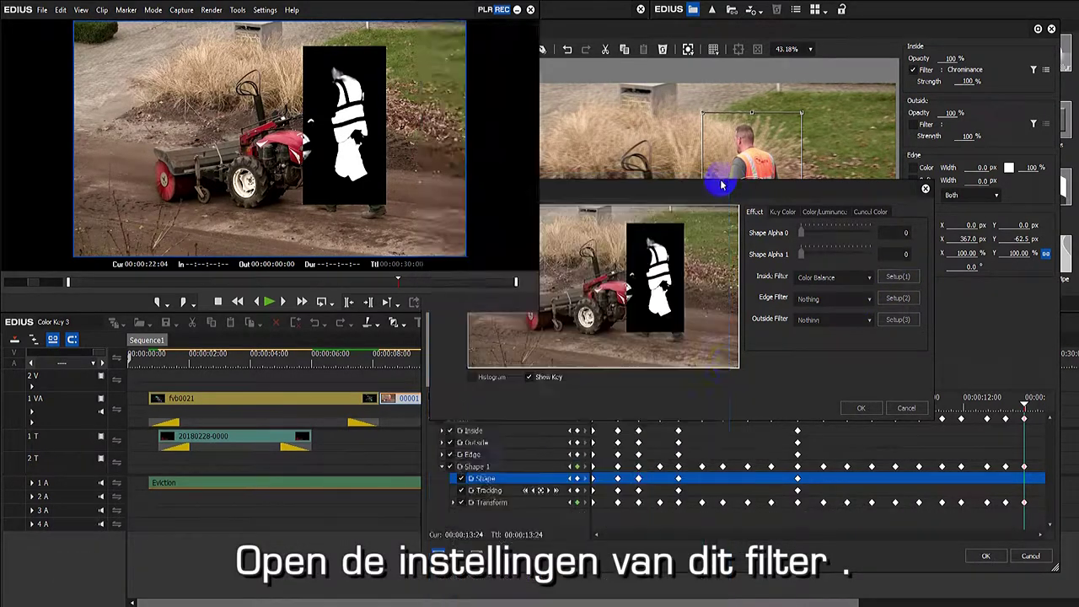
click(526, 378)
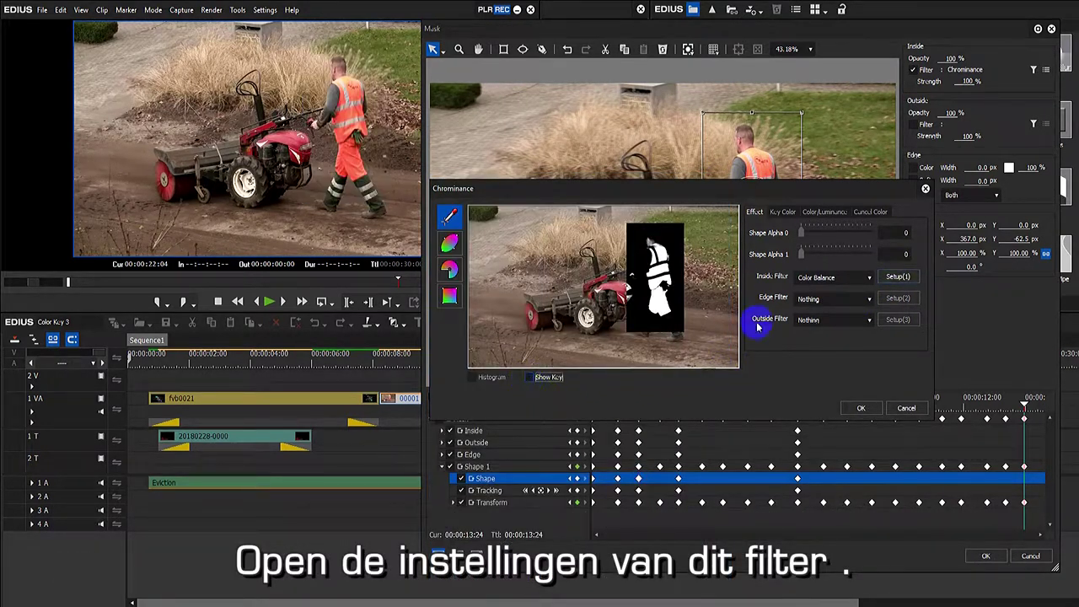
Recolor the uniform pink in the inside Color Balance by setting Cyan-Red to 127 and Magenta-Green to -128.
click(899, 278)
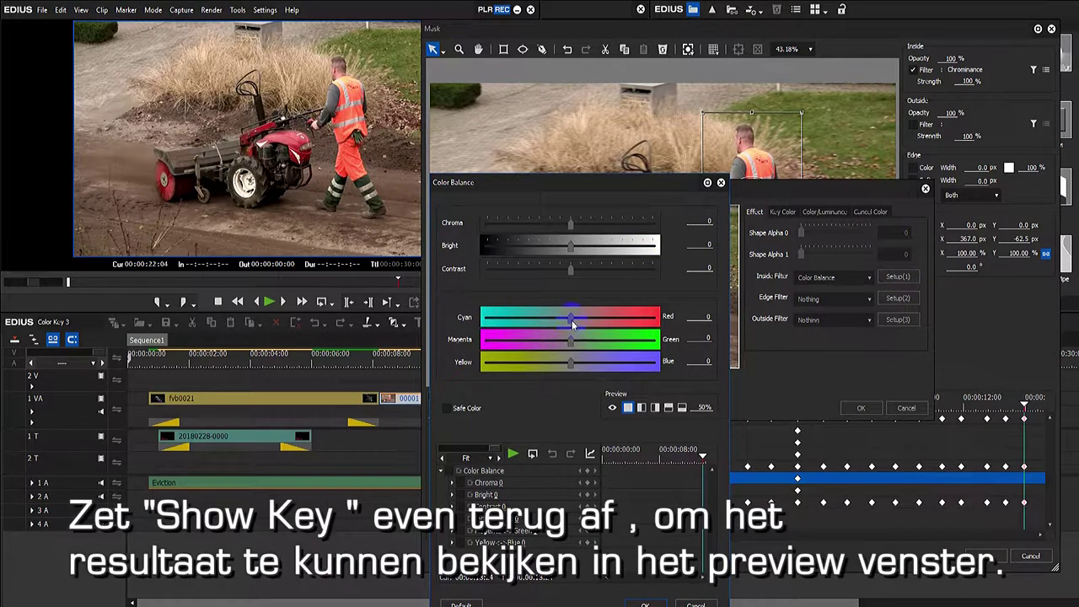
drag(572, 321, 677, 316)
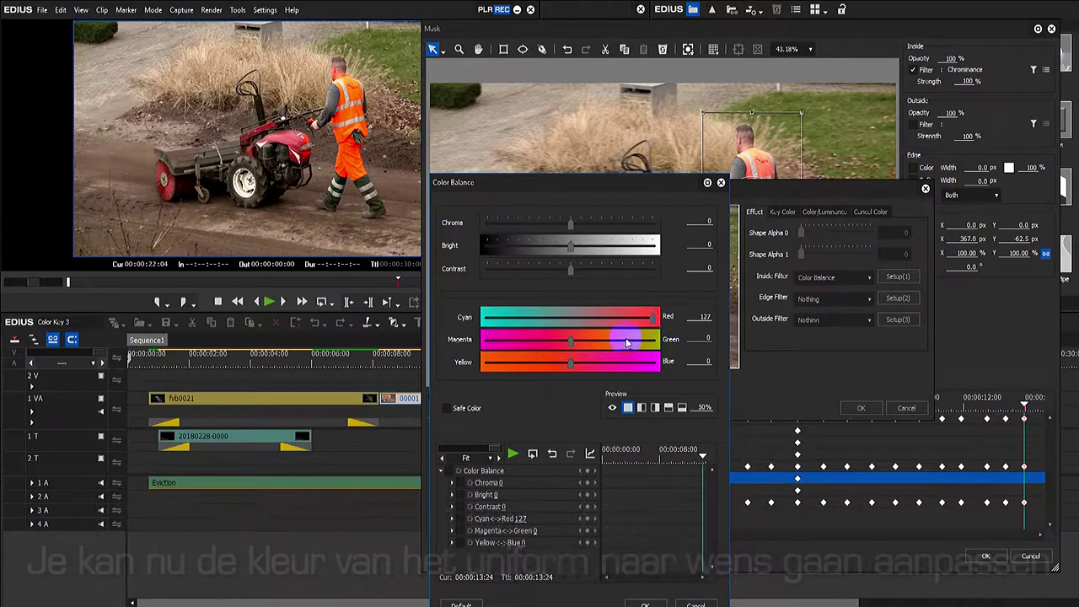
drag(569, 343, 489, 342)
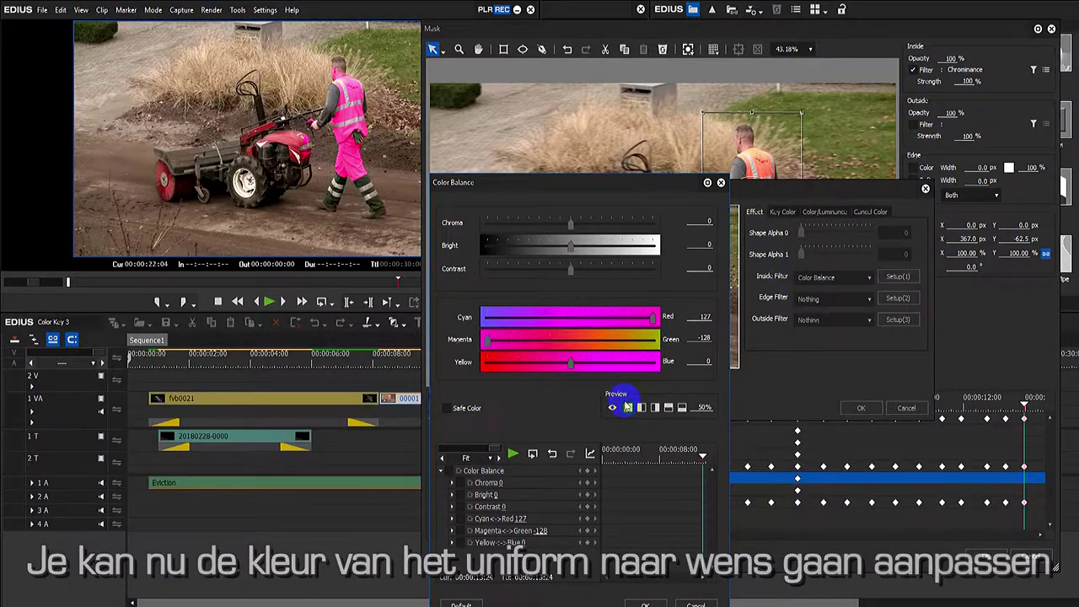
click(646, 604)
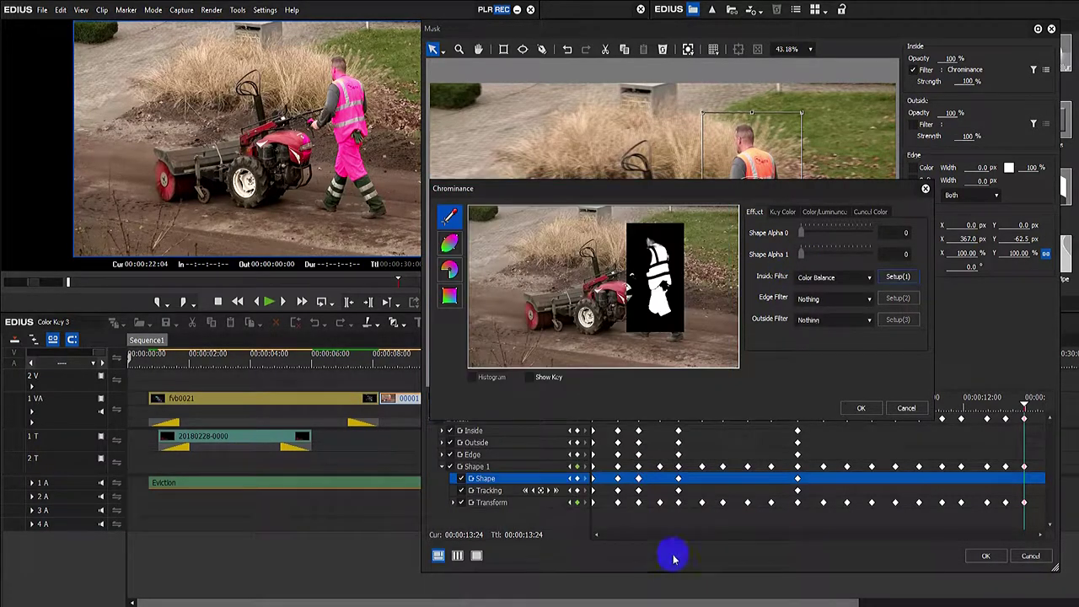
Fine-tune the Chrominance key to Chroma Range 46, Luma Base 123 and Luma Range 59, and apply the filter and mask.
click(832, 211)
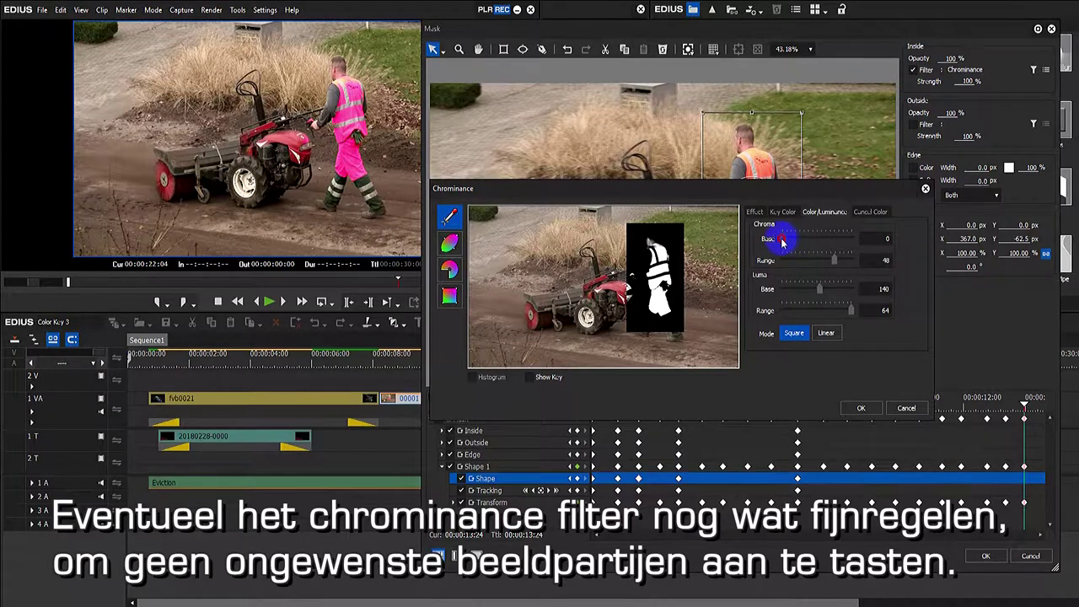
drag(839, 262, 827, 262)
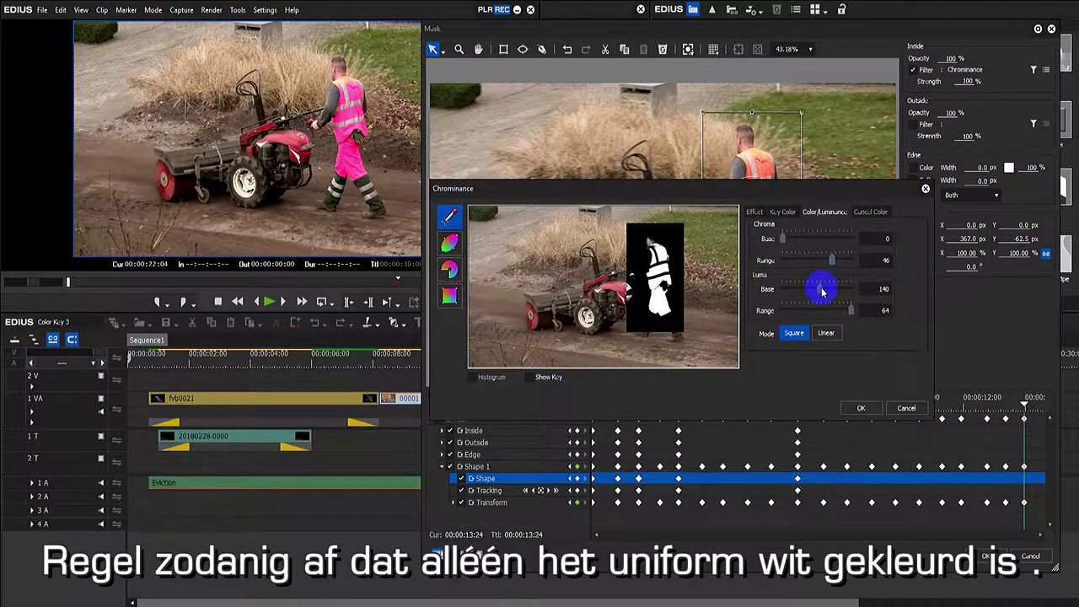
drag(804, 295, 851, 311)
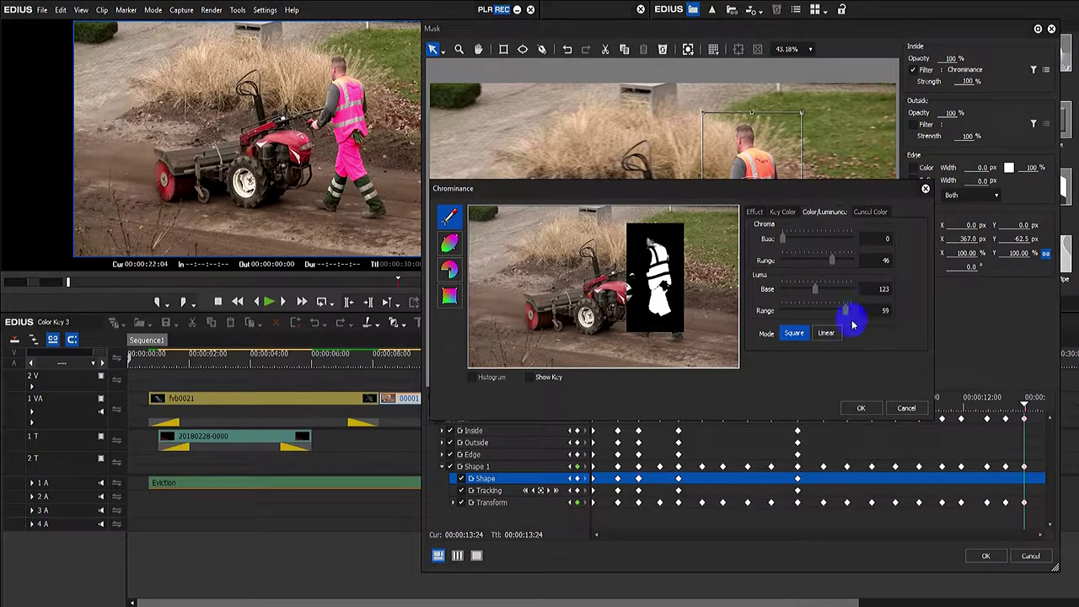
click(862, 408)
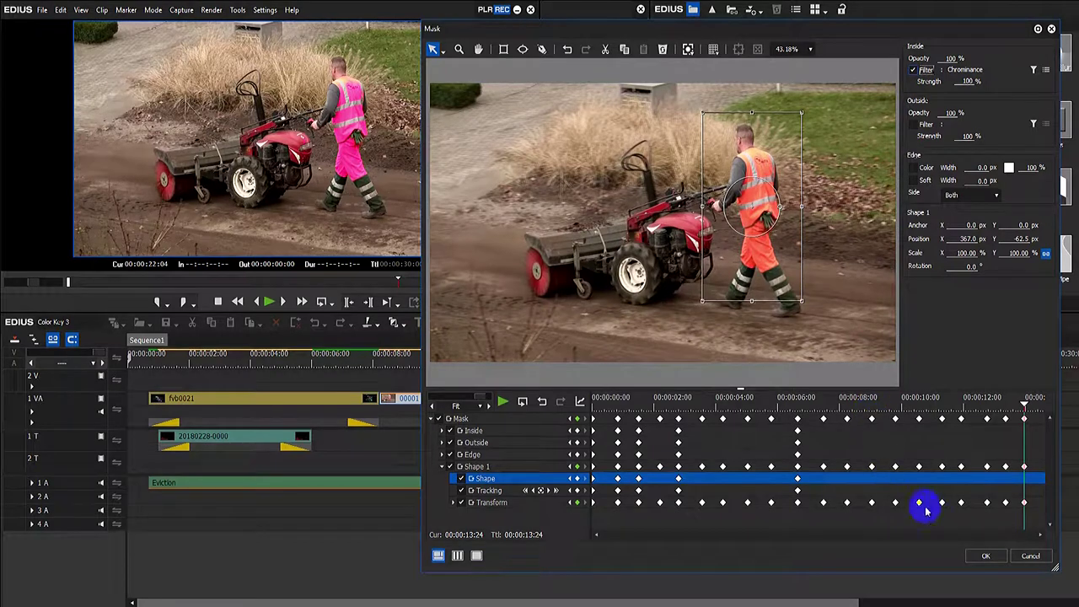
click(986, 557)
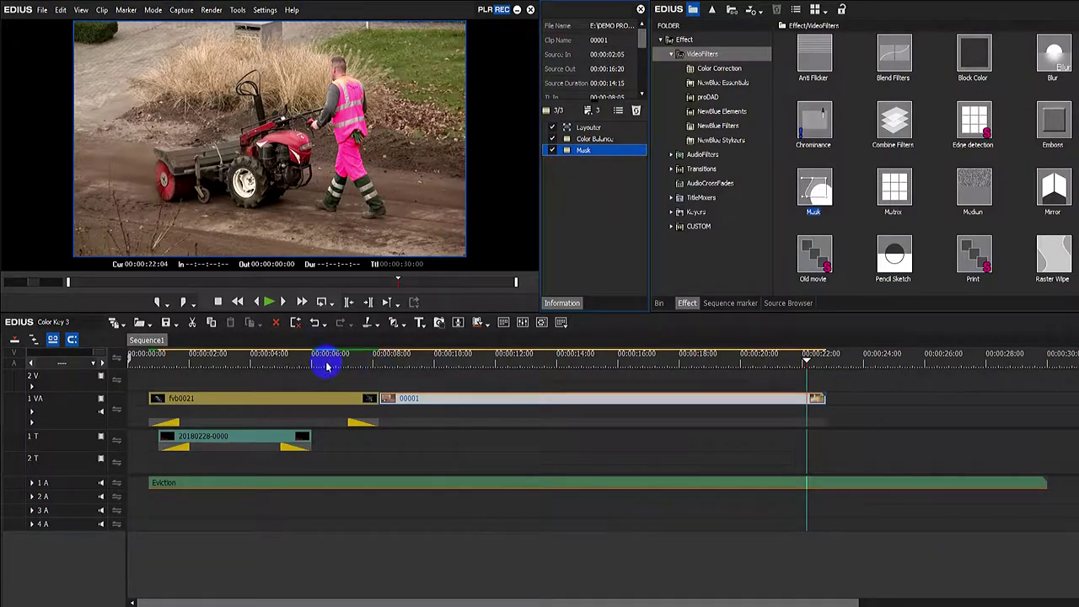
Play clip 00001 from near its start and switch the Mask filter off and on to compare the uniform color.
click(405, 361)
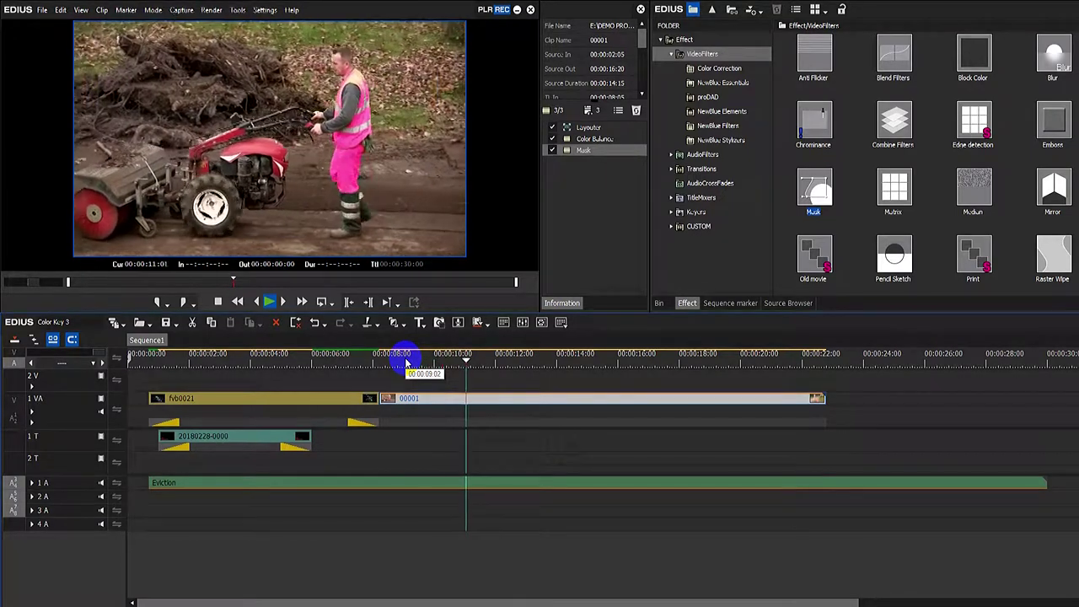
key(space)
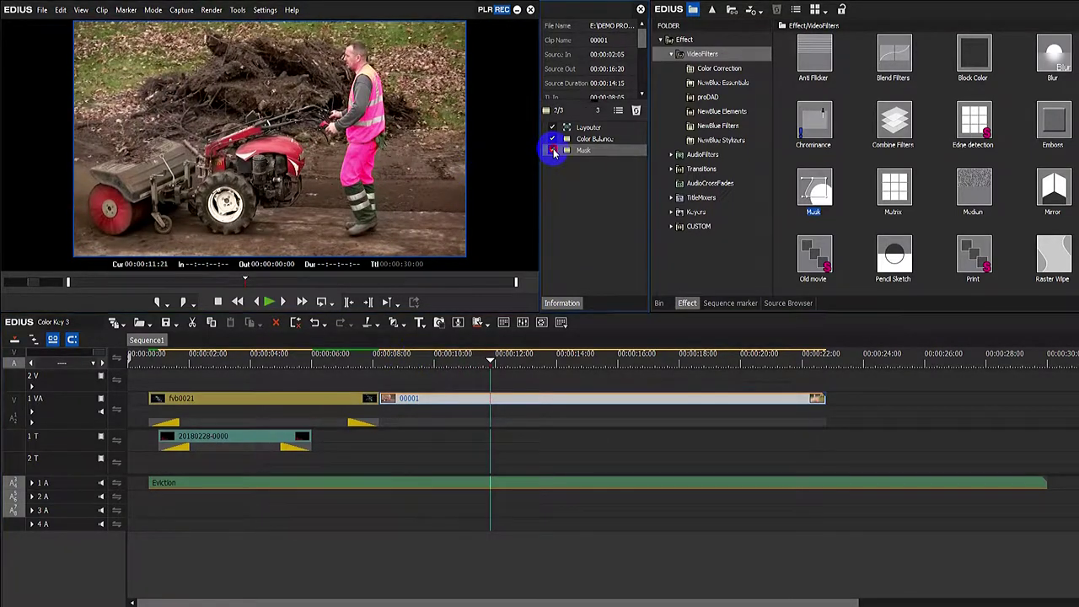
click(554, 152)
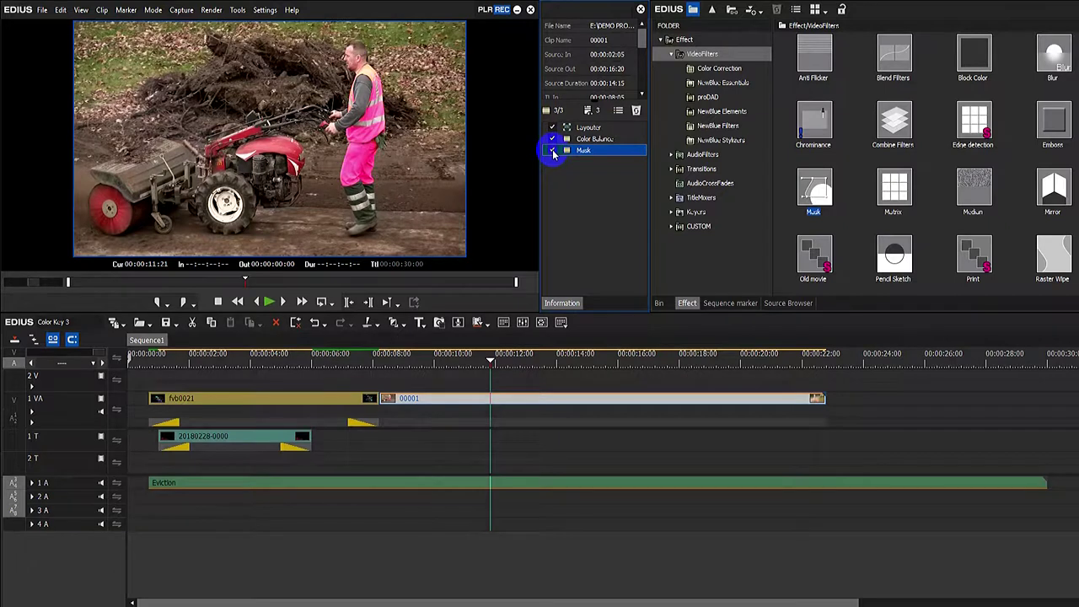
Reopen the Color Balance inside the Mask's Chrominance filter and set Magenta-Green to 127 and Yellow-Blue to -128.
double_click(622, 151)
click(955, 114)
click(1046, 71)
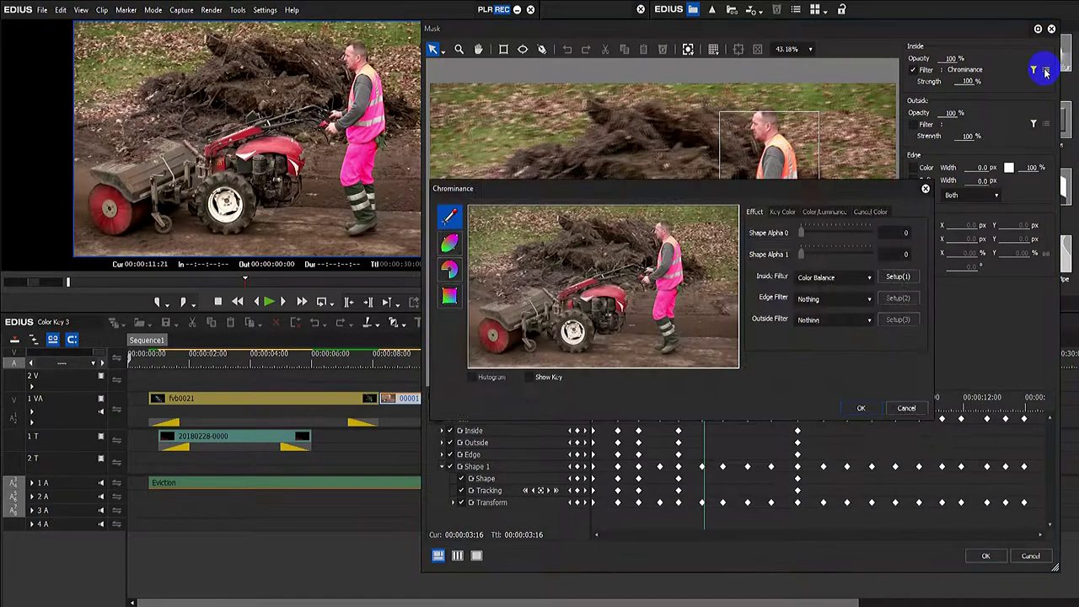
click(895, 276)
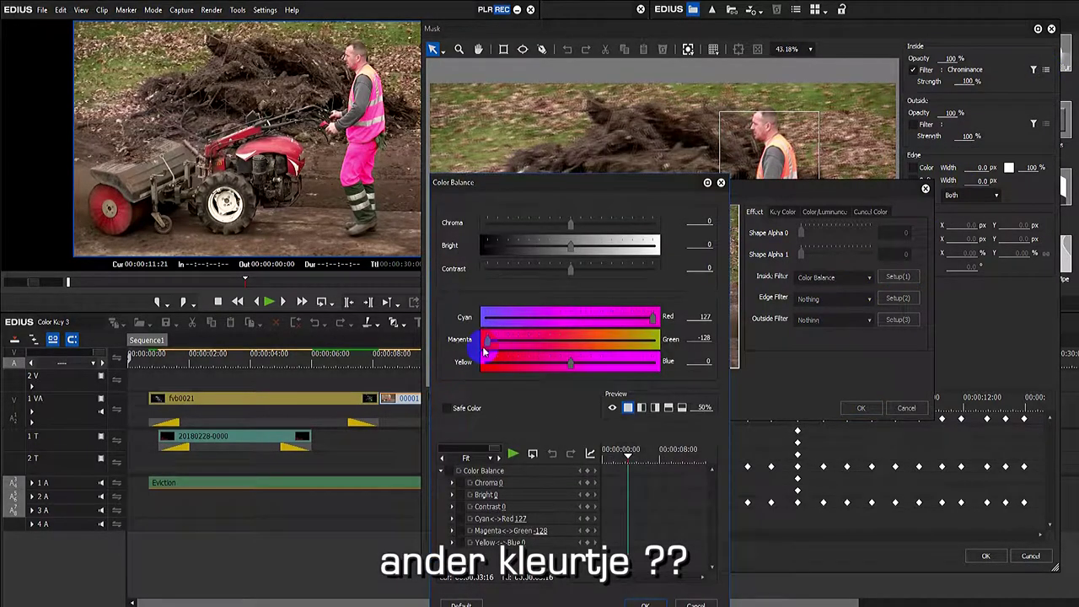
drag(572, 364, 653, 342)
click(489, 339)
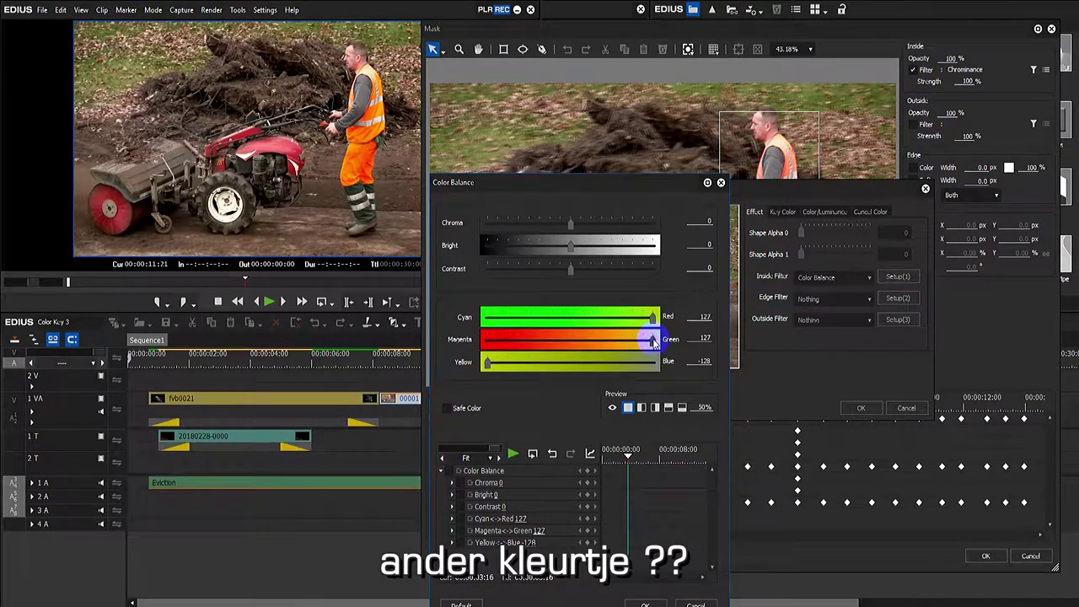
Turn the uniform green with Cyan-Red at -128 and Yellow-Blue at -120, and apply the filter and mask changes.
drag(490, 362, 482, 316)
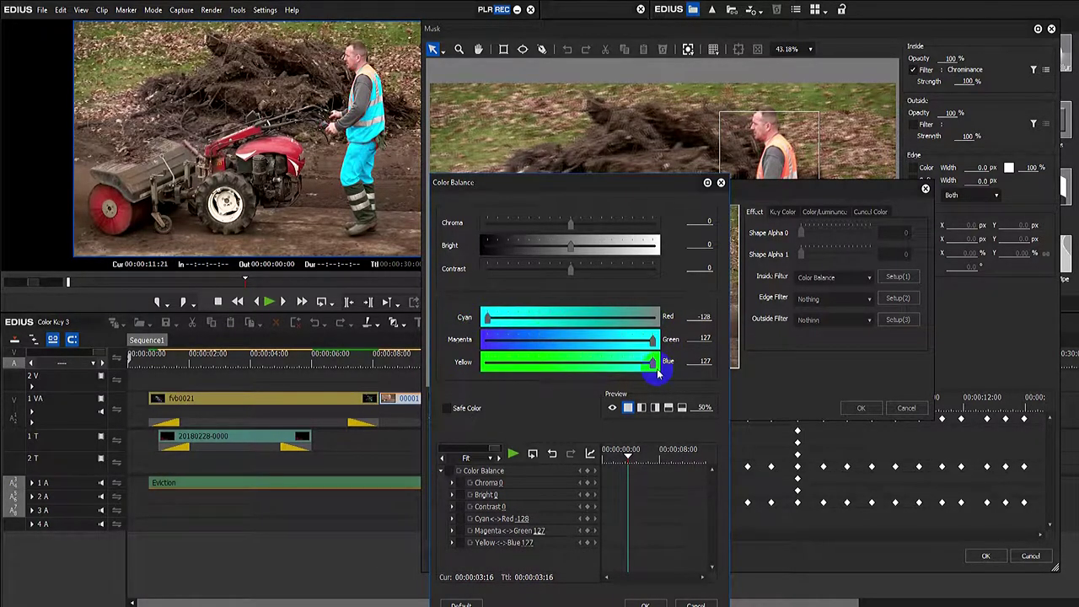
drag(654, 364, 494, 367)
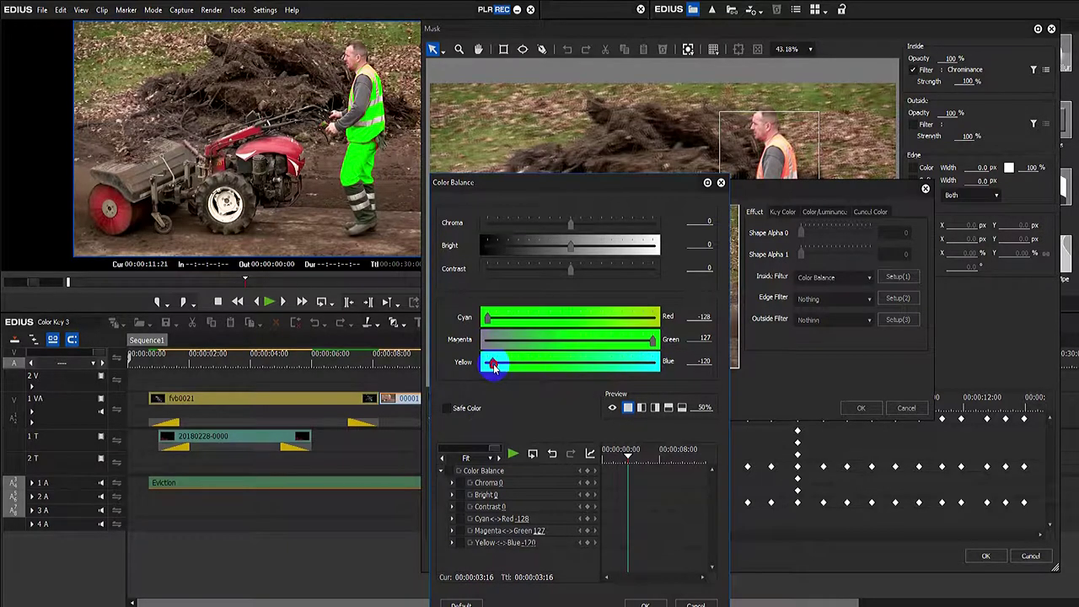
click(646, 604)
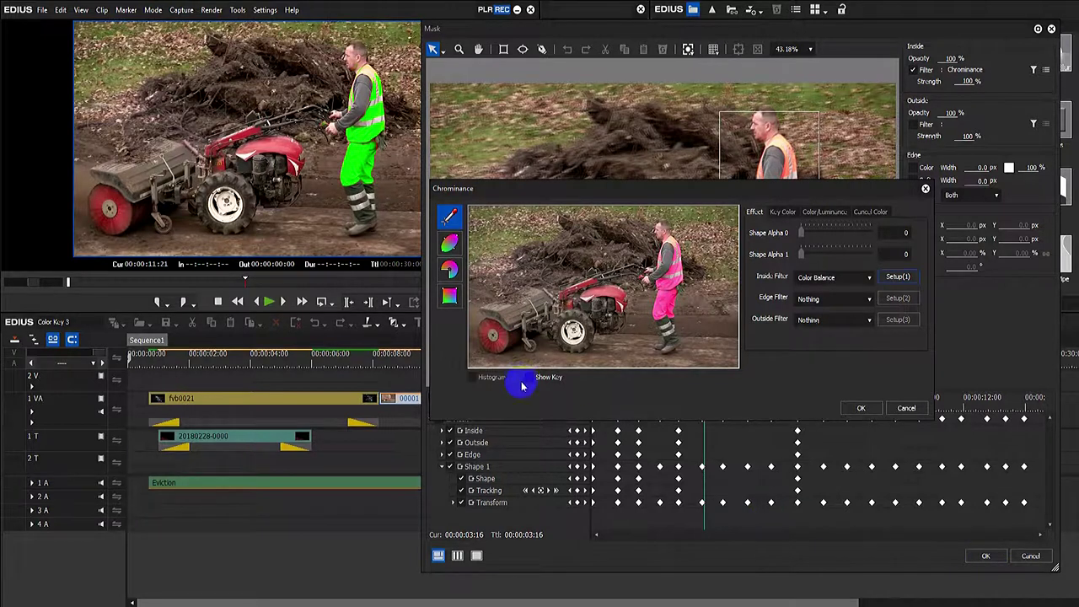
click(854, 410)
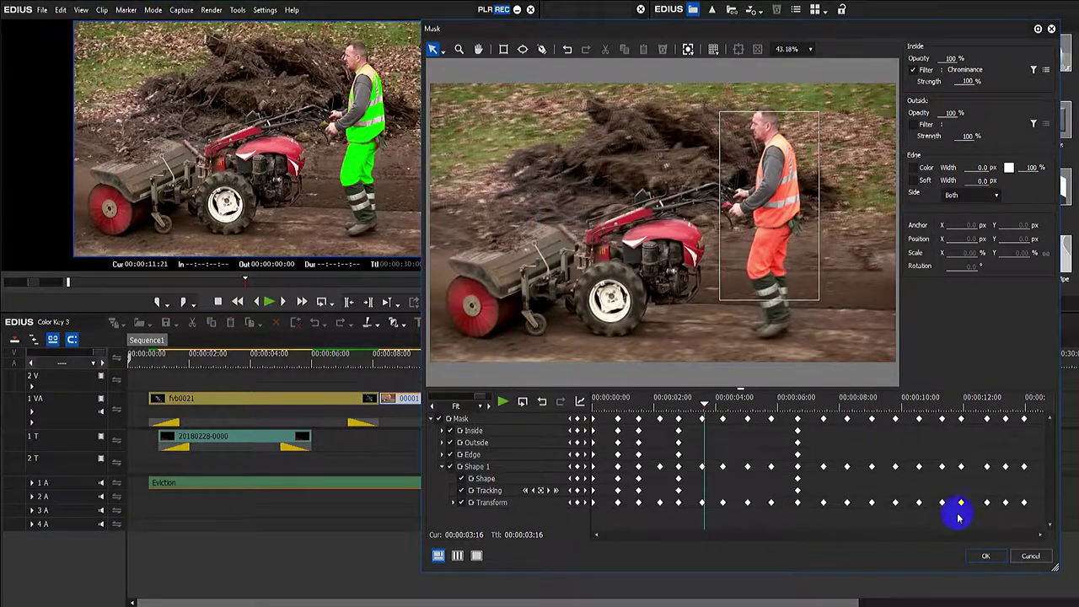
click(985, 557)
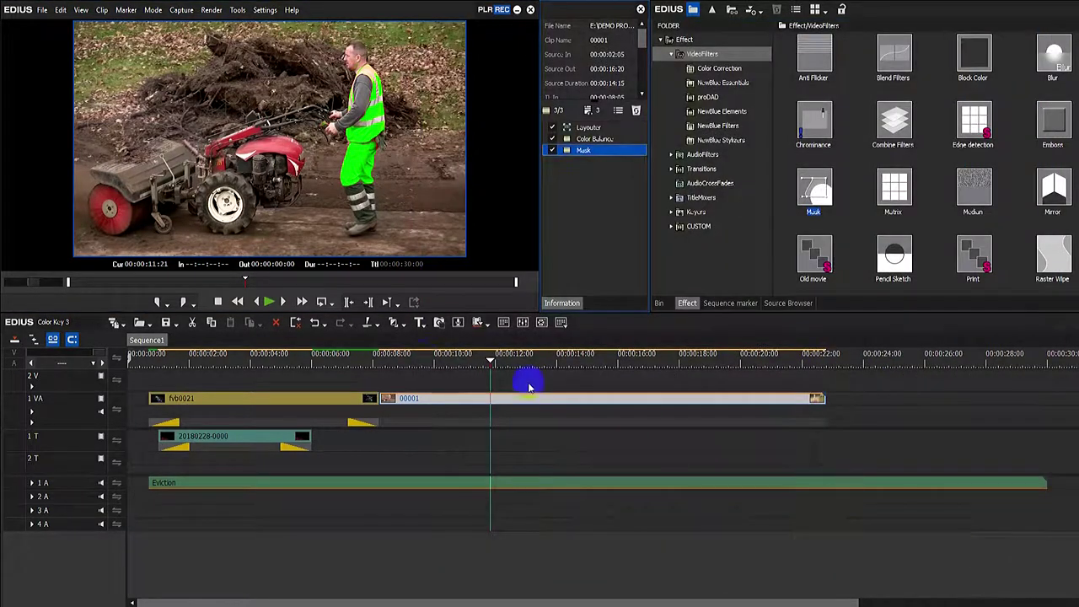
Play clip 00001 again and toggle the Mask filter off and on to compare the green uniform with the original.
click(413, 361)
key(space)
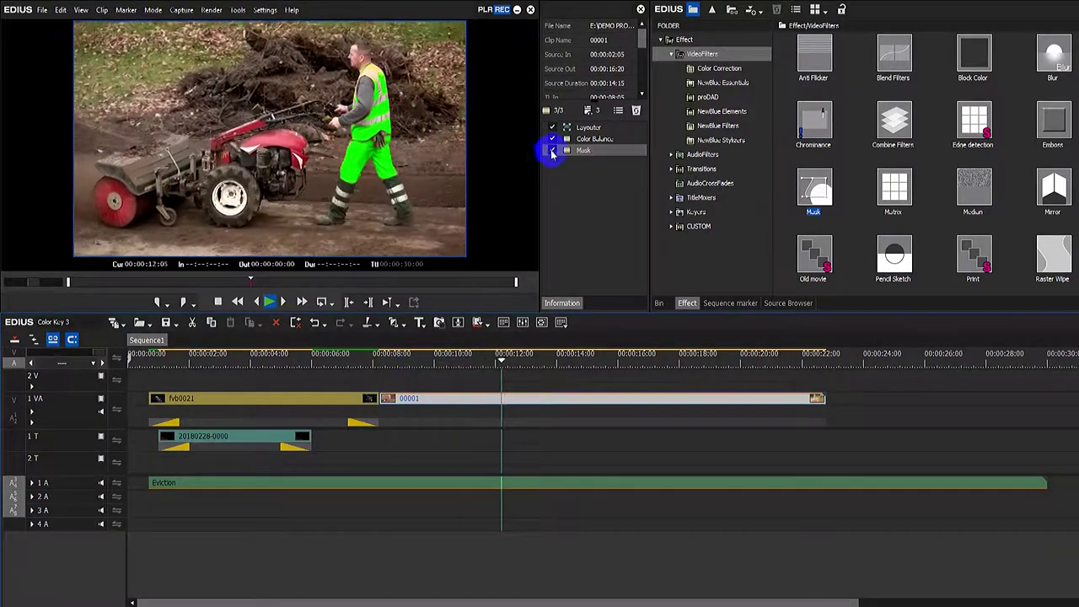
click(553, 150)
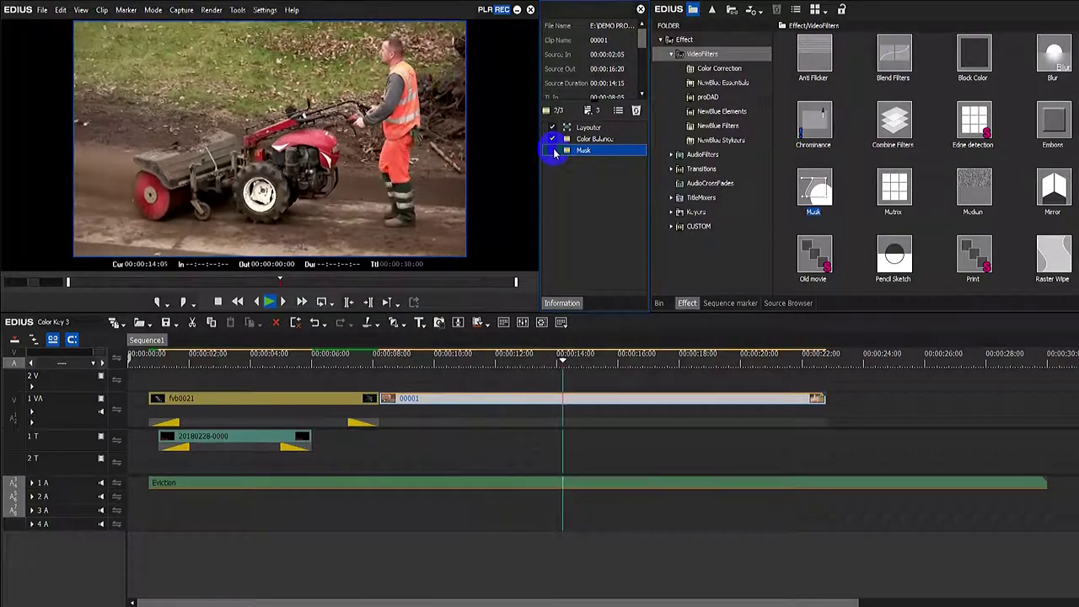
click(553, 150)
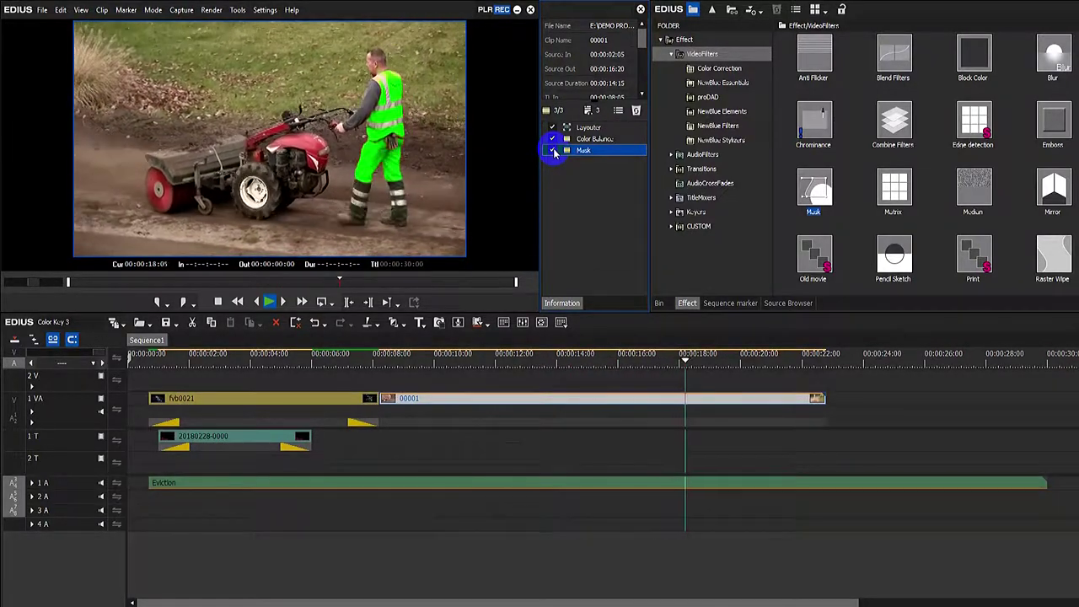